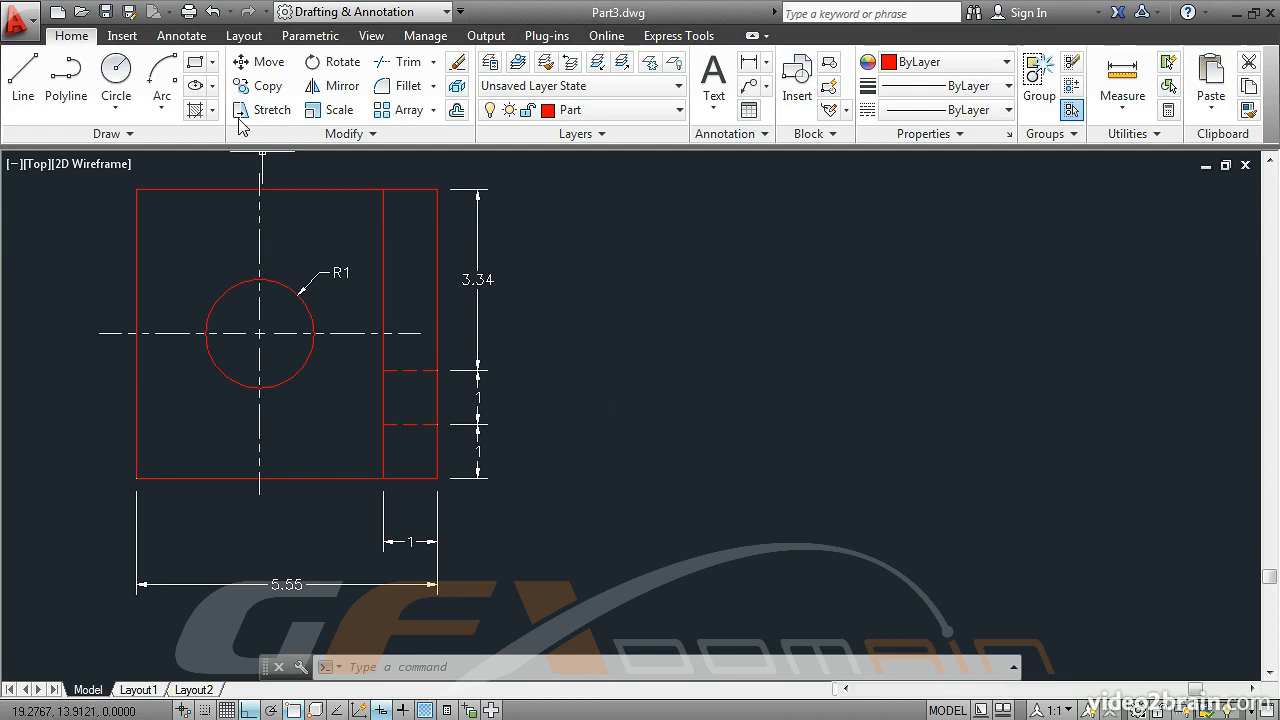
# Draw a rectangle 5.55 wide and 5.34 high in the empty space beside the existing dimensioned part view
pyautogui.click(195, 64)
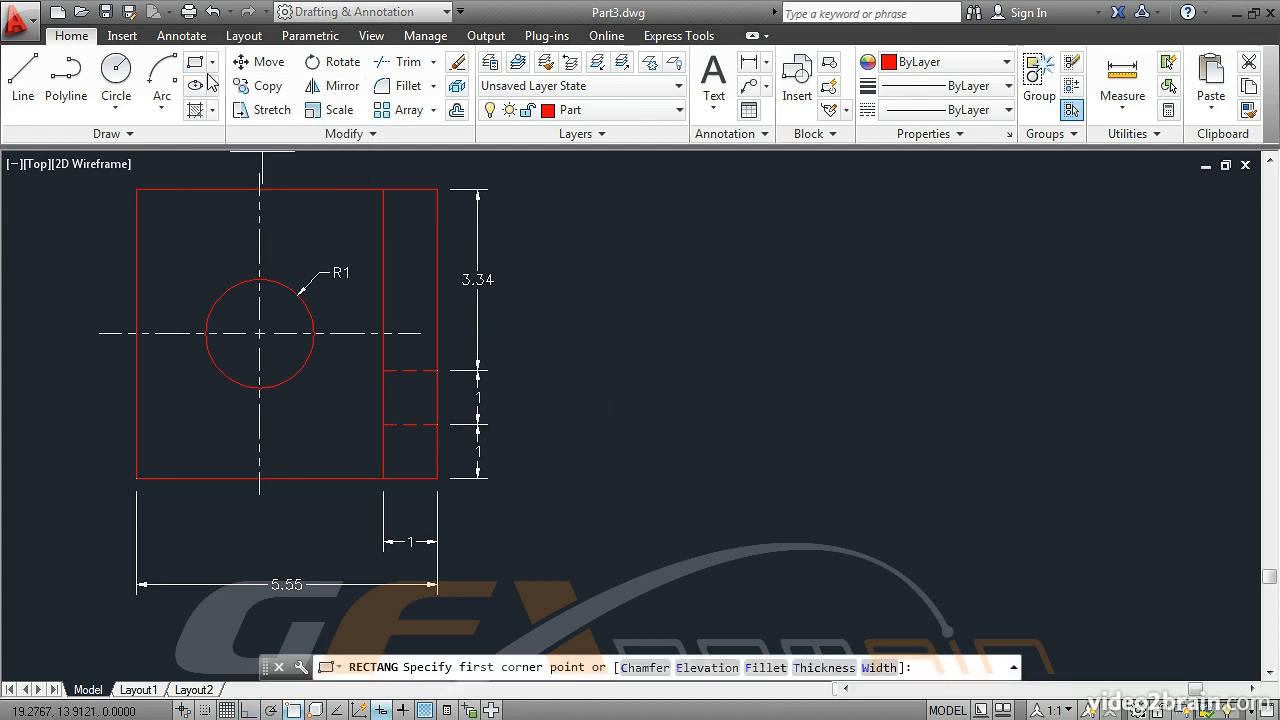
pyautogui.click(646, 505)
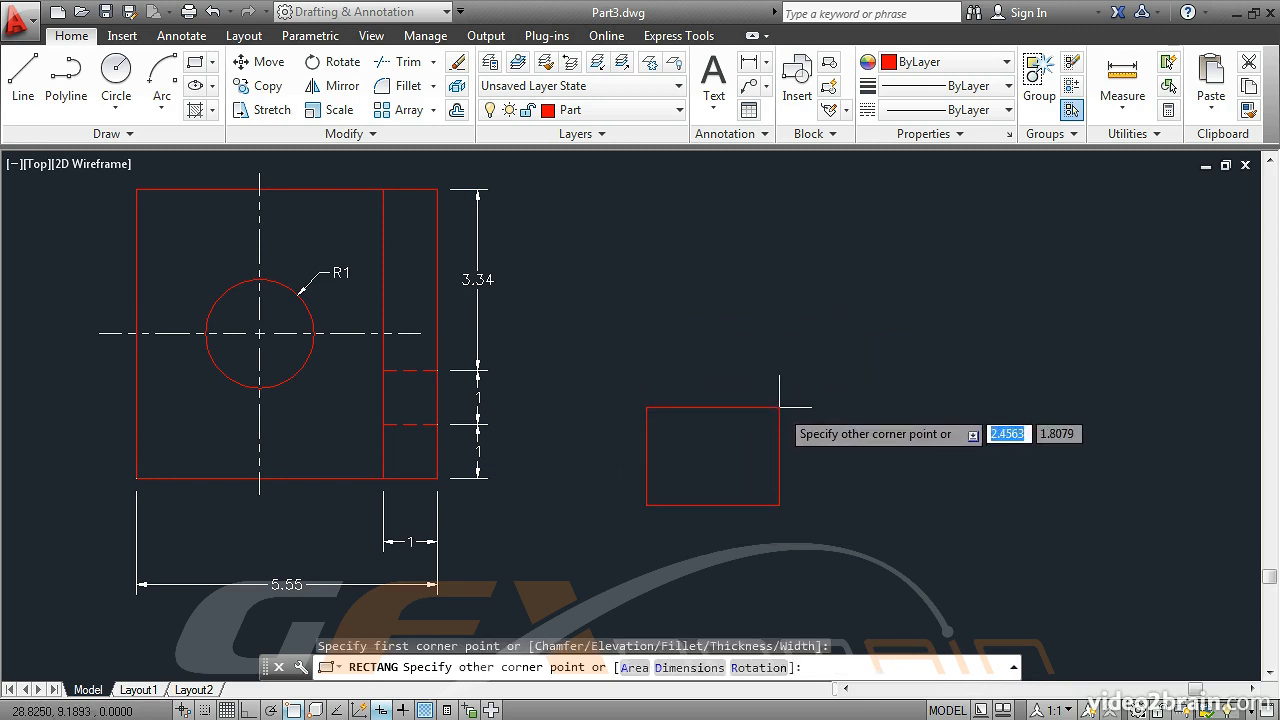
pyautogui.write('@')
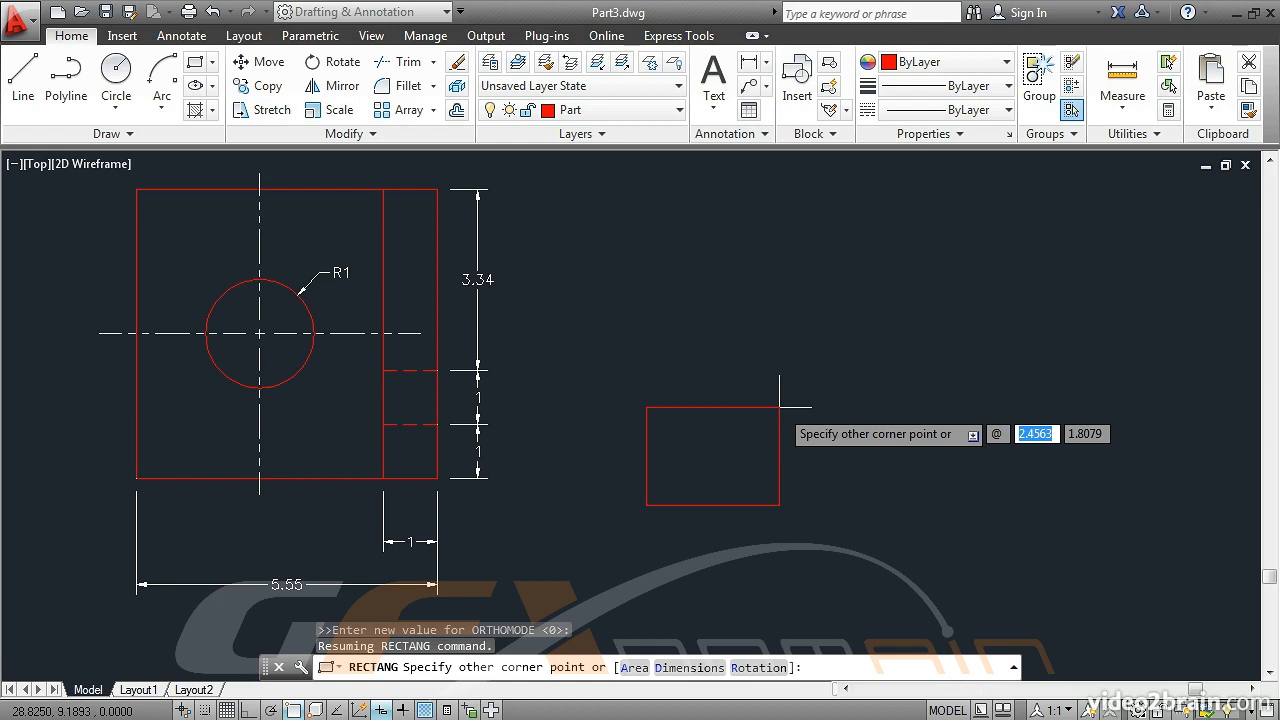
pyautogui.write('5.55')
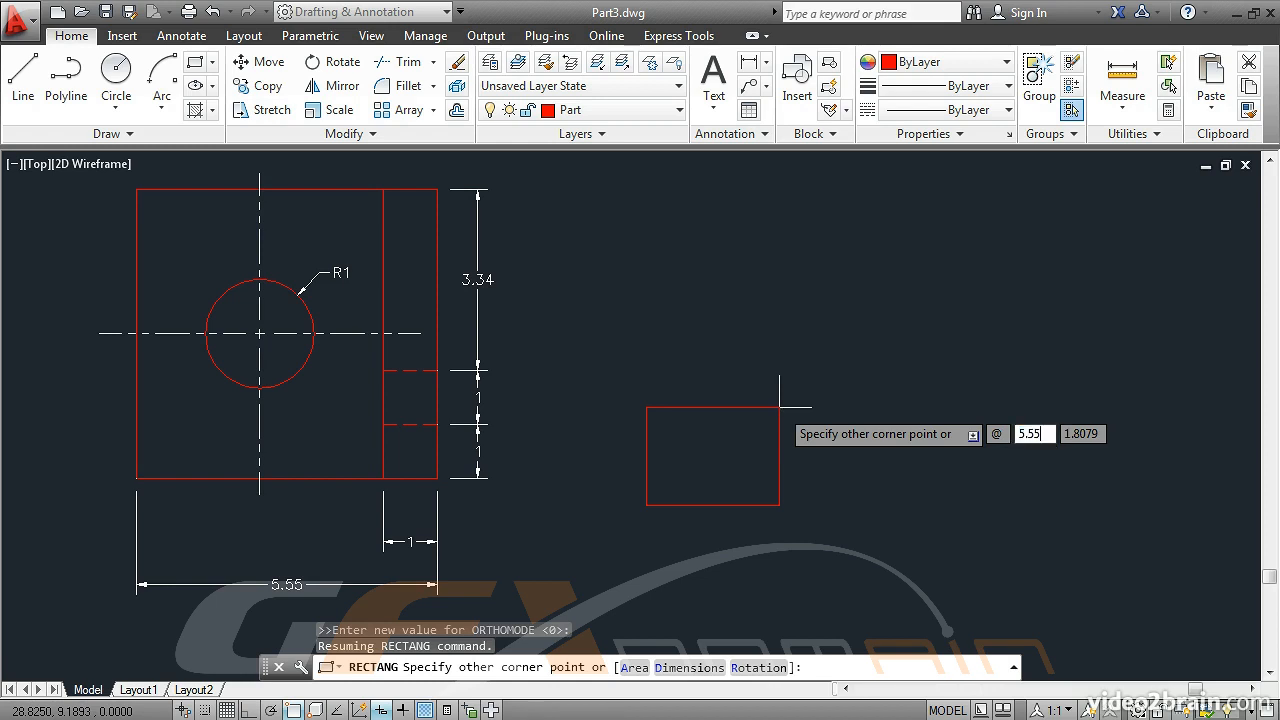
pyautogui.press('Tab')
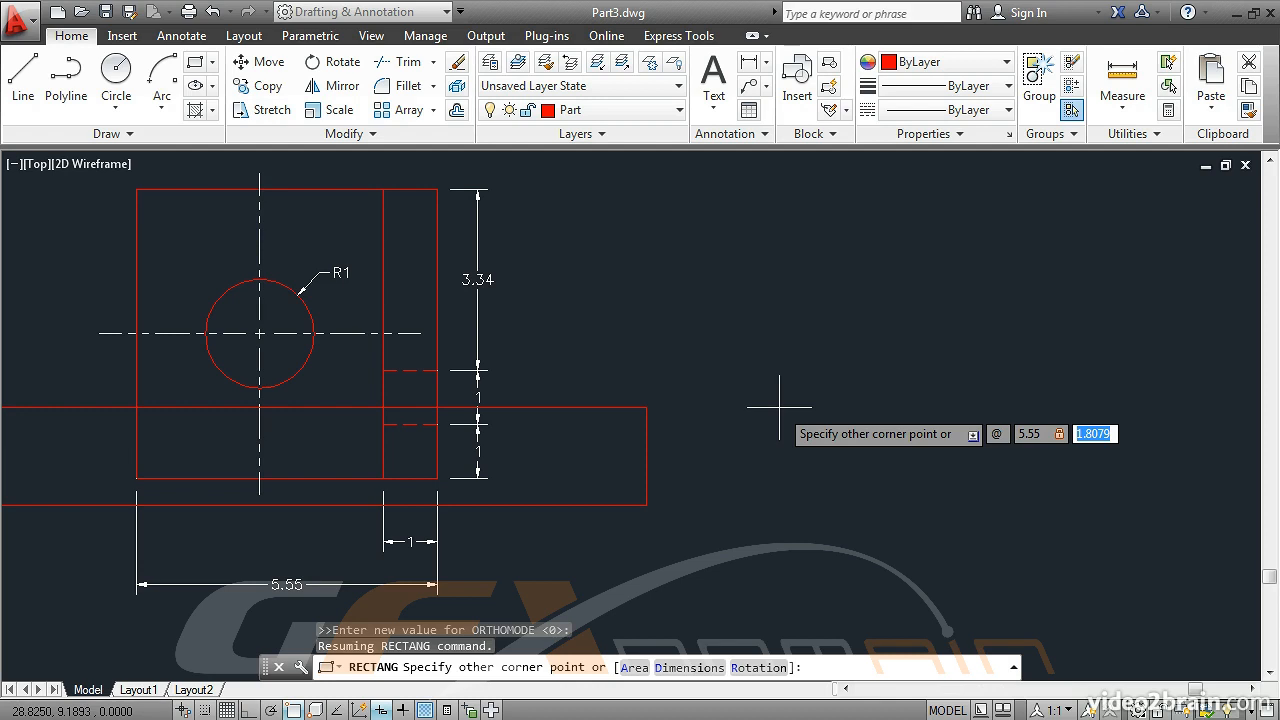
pyautogui.write('5.')
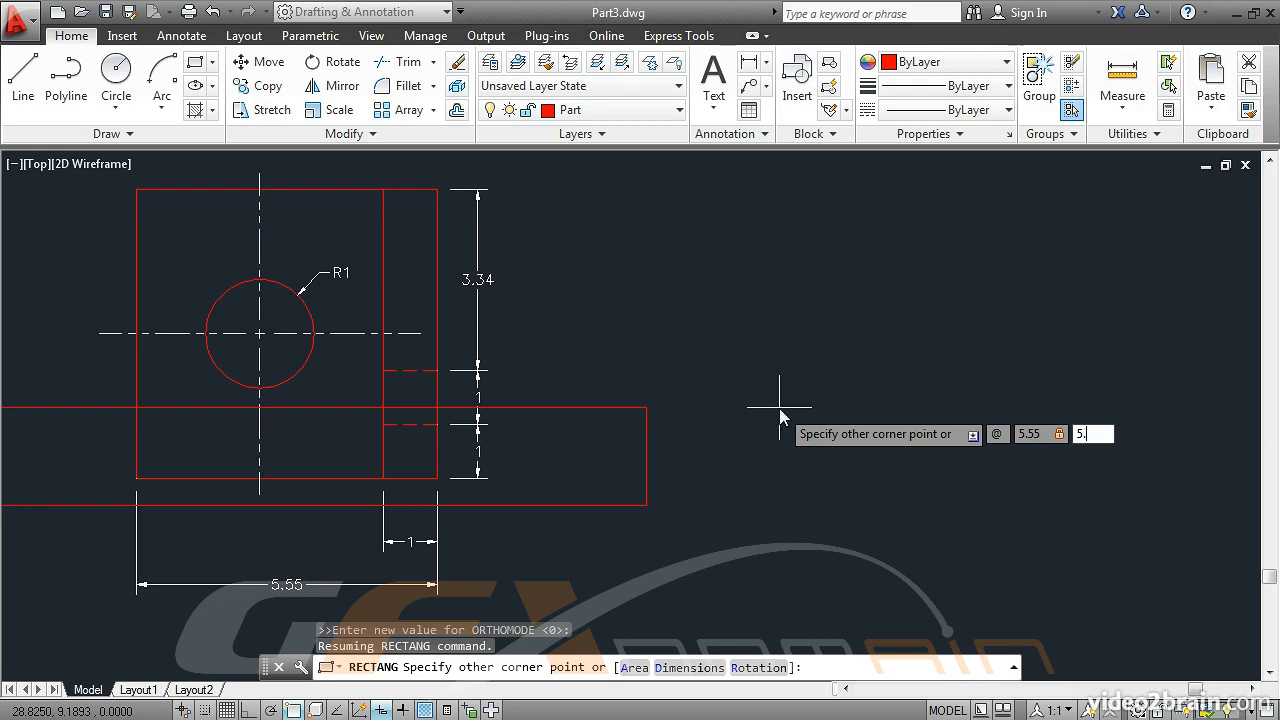
pyautogui.write('34')
pyautogui.press('Return')
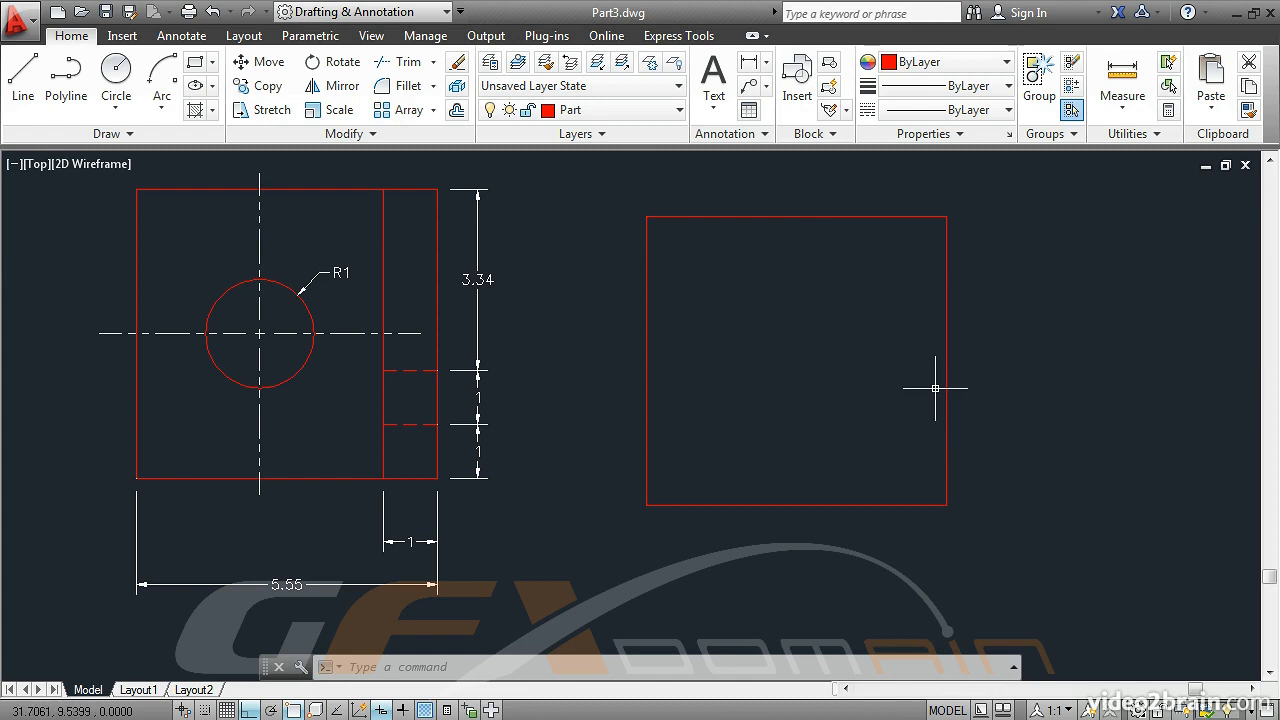
# Explode the new rectangle into separate lines
pyautogui.moveTo(945, 384)
pyautogui.click(460, 88)
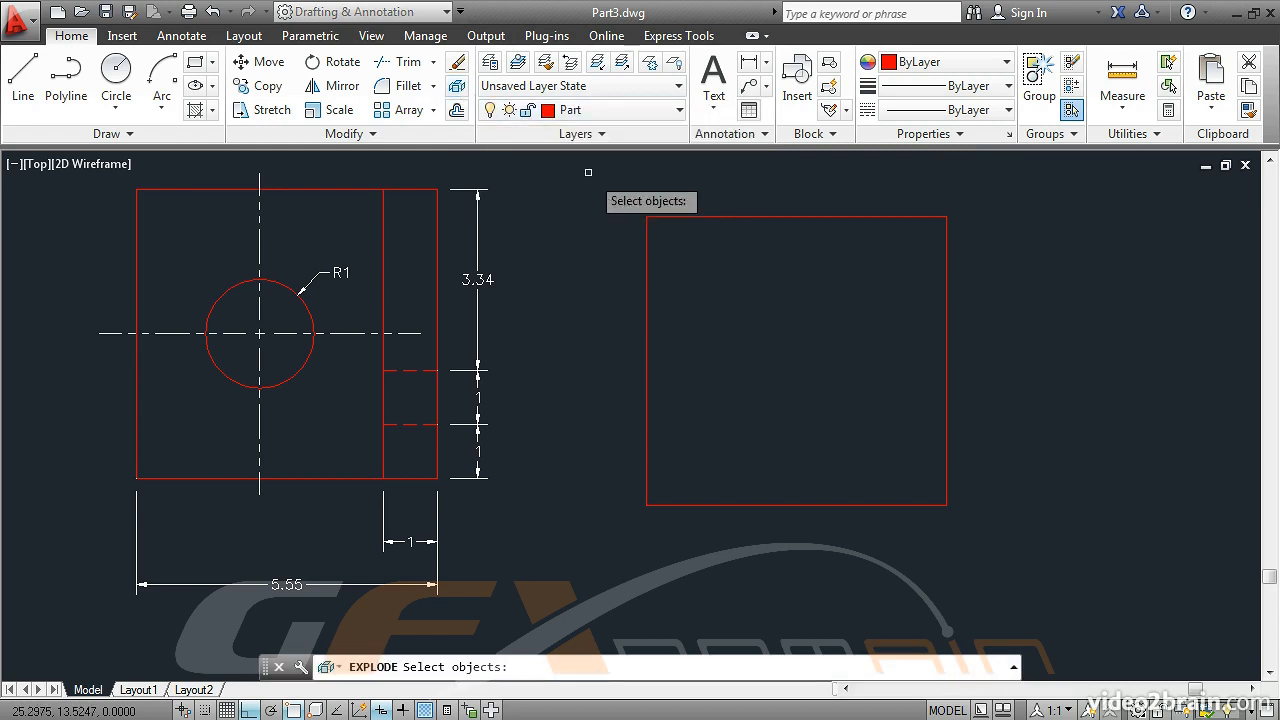
pyautogui.click(662, 214)
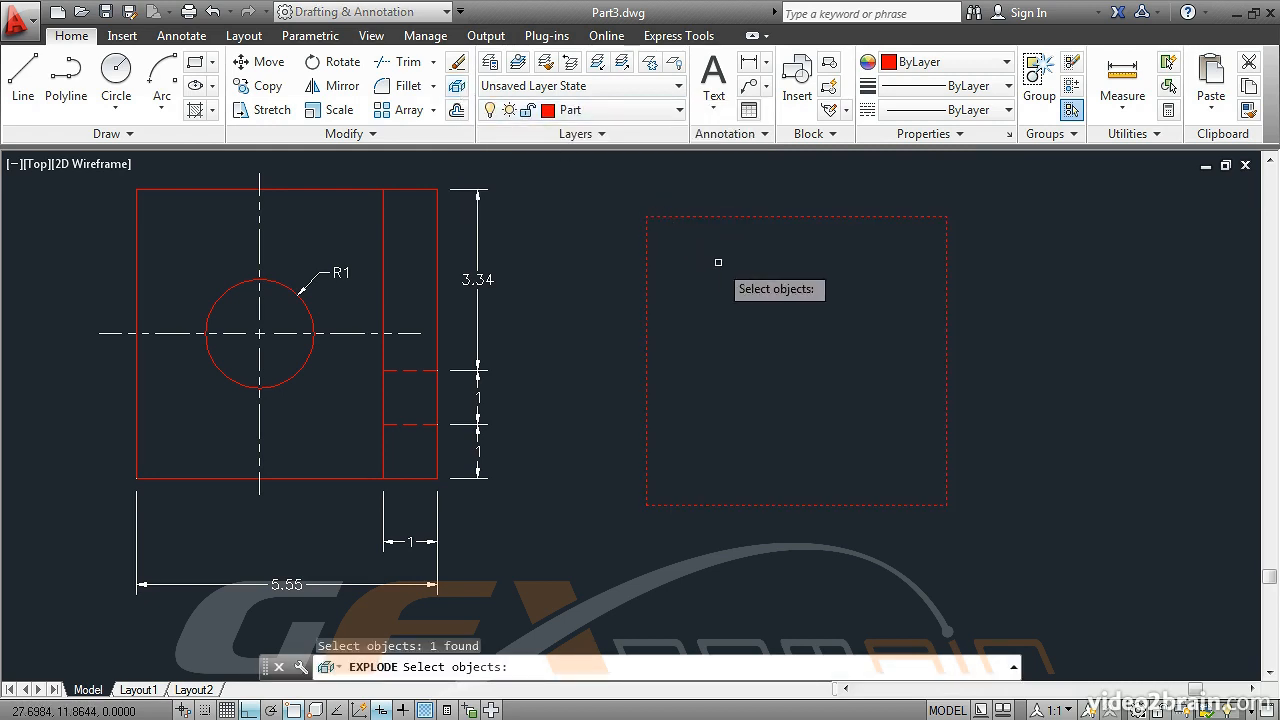
pyautogui.press('Return')
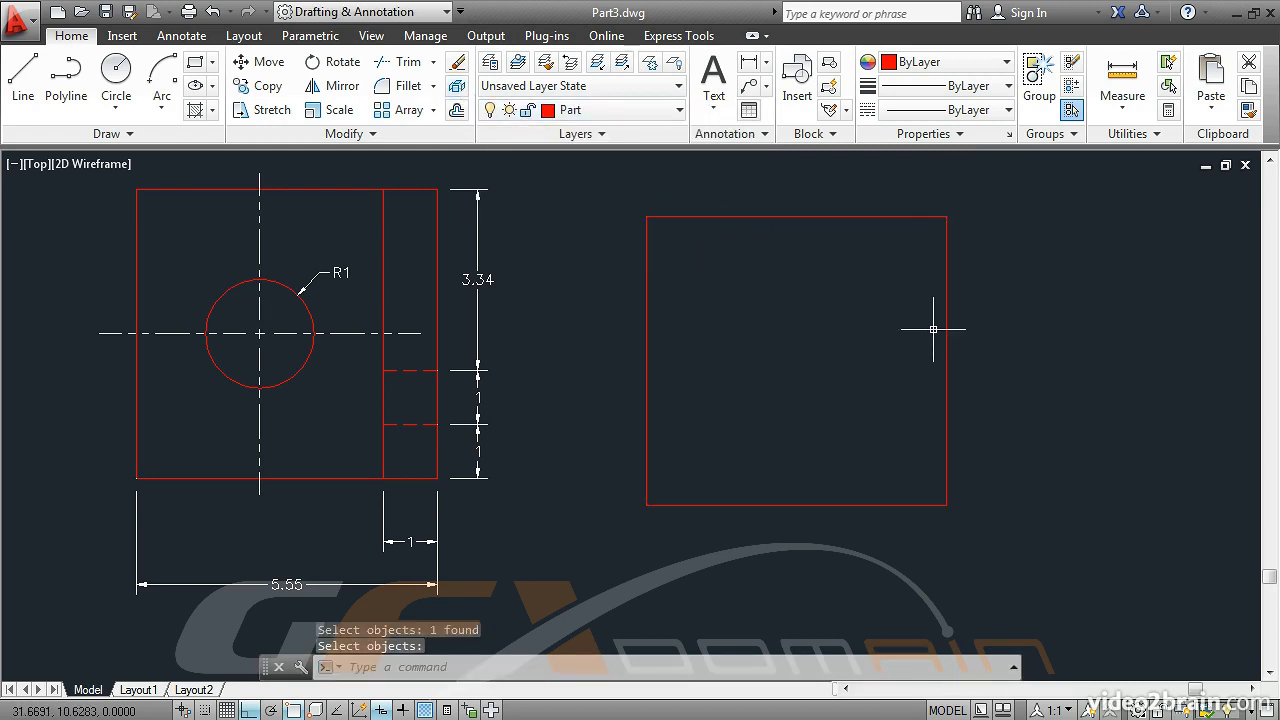
# Offset the new rectangle's right edge inward by a distance of 1
pyautogui.moveTo(946, 329)
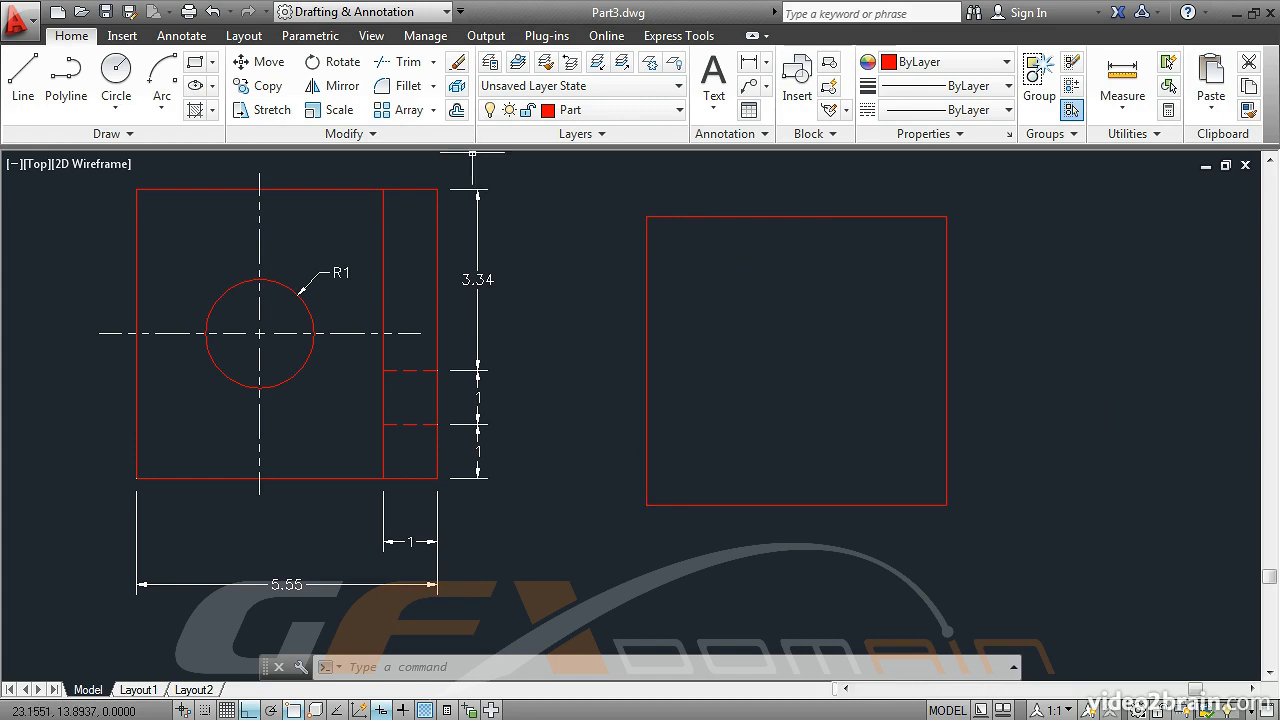
pyautogui.click(457, 111)
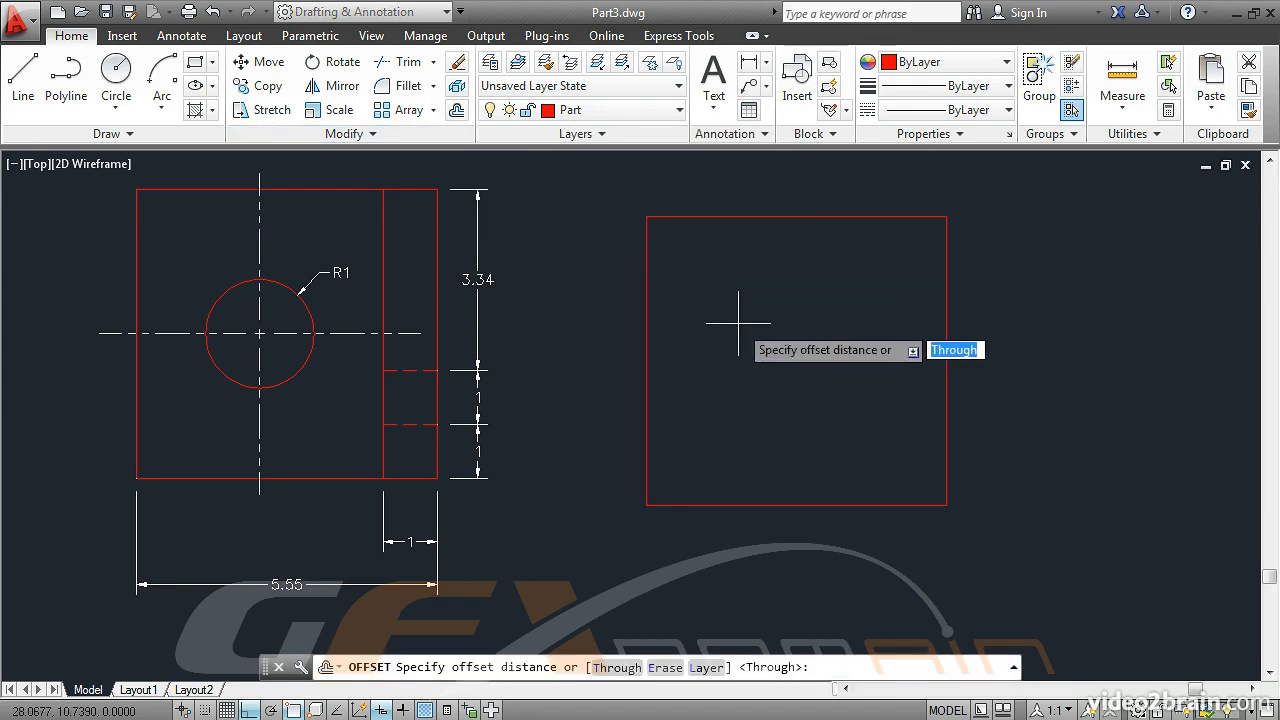
pyautogui.write('1')
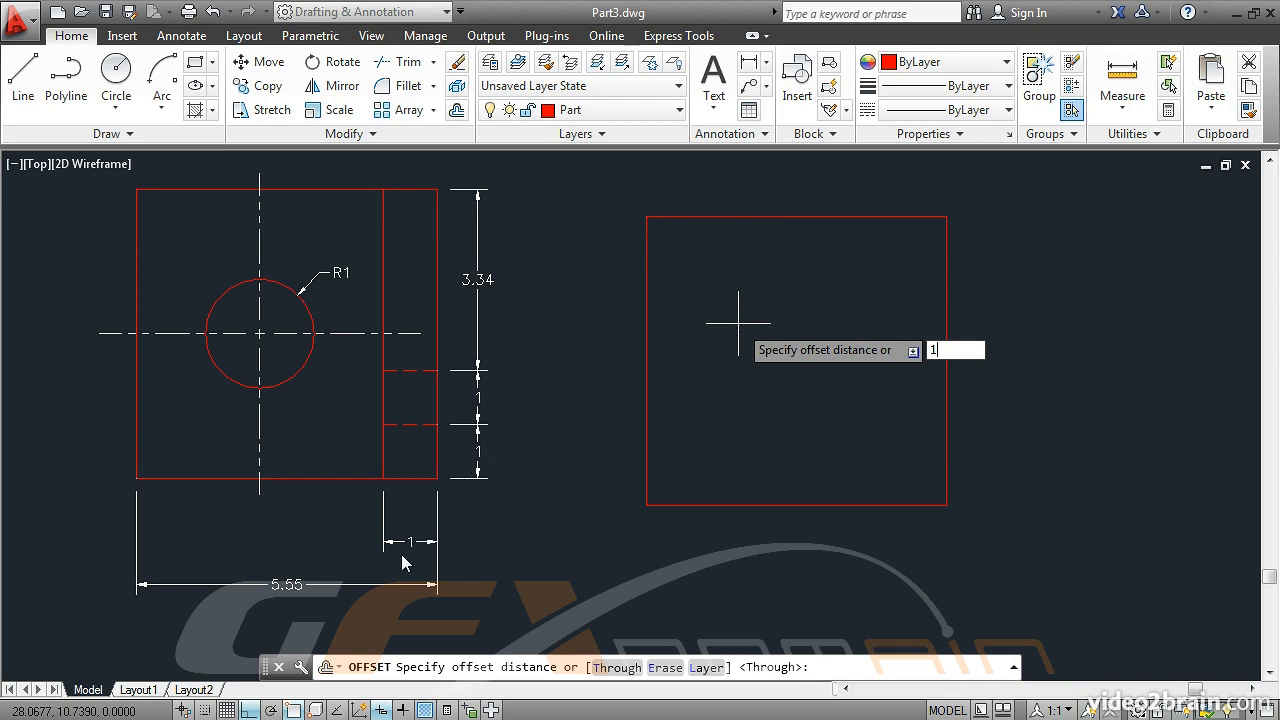
pyautogui.press('Return')
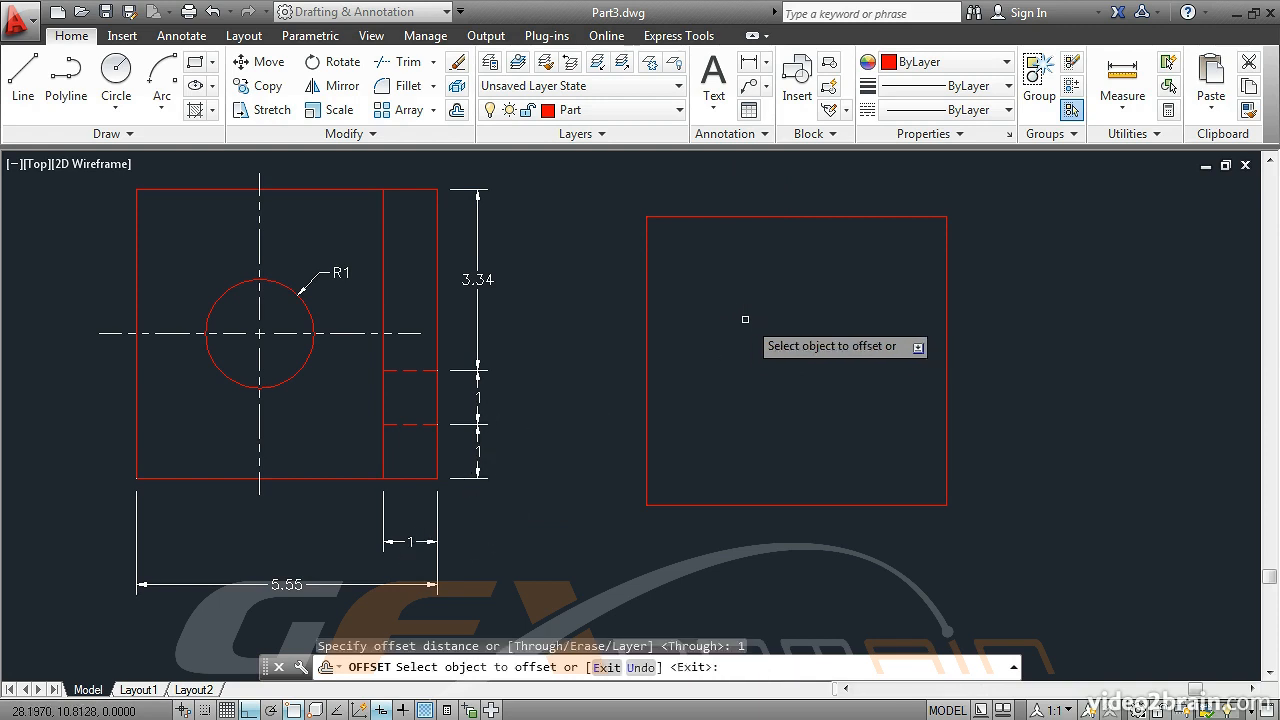
pyautogui.click(947, 342)
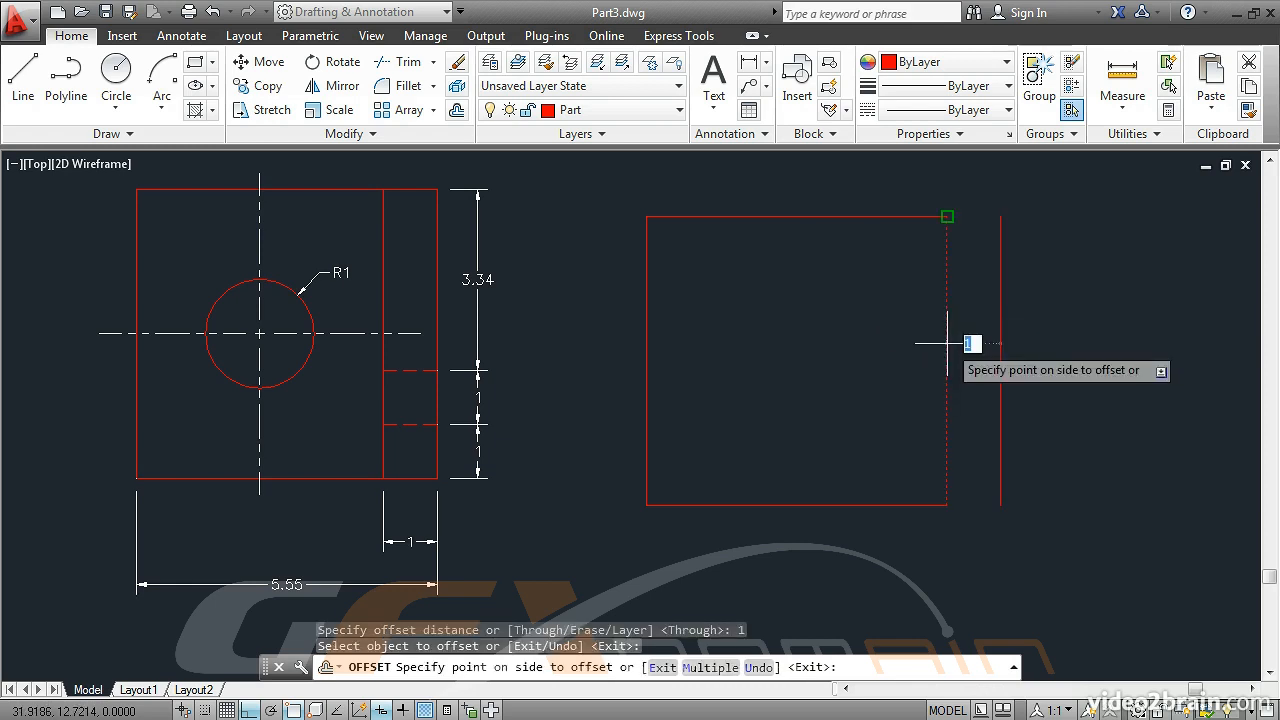
pyautogui.click(819, 363)
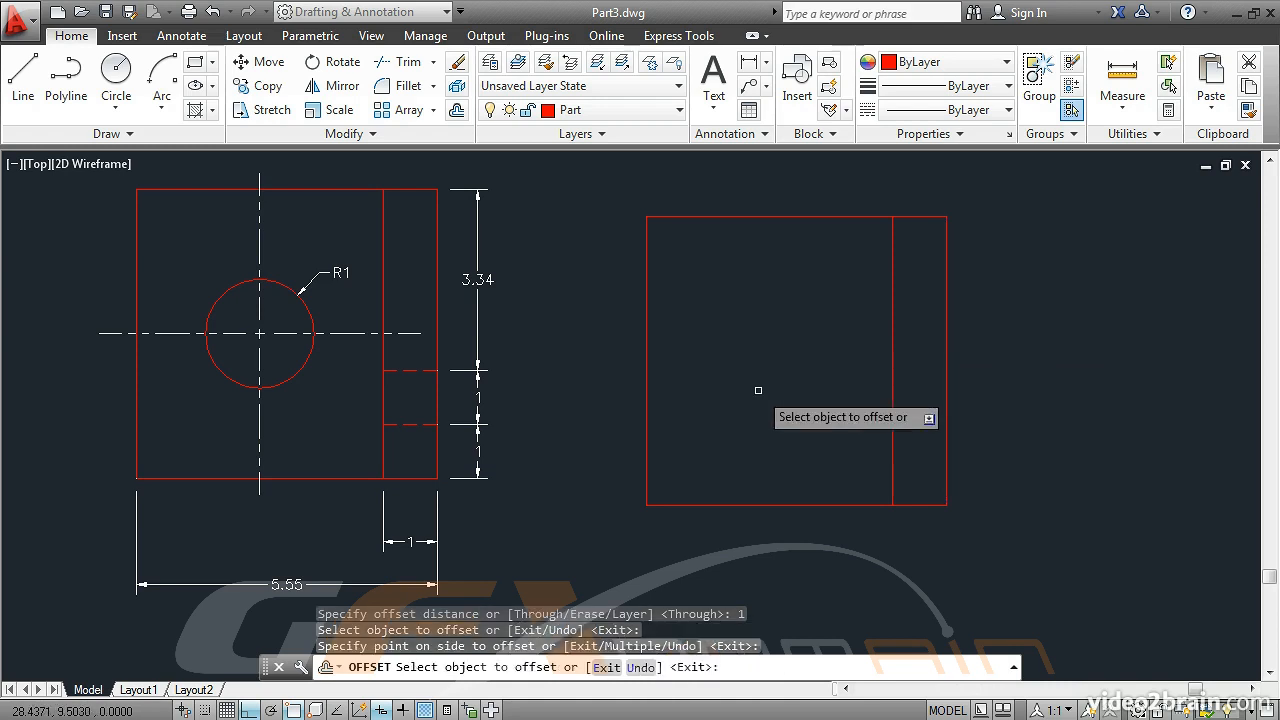
# Offset the new rectangle's bottom edge upward by 1, and offset the resulting line upward by the same distance
pyautogui.click(737, 505)
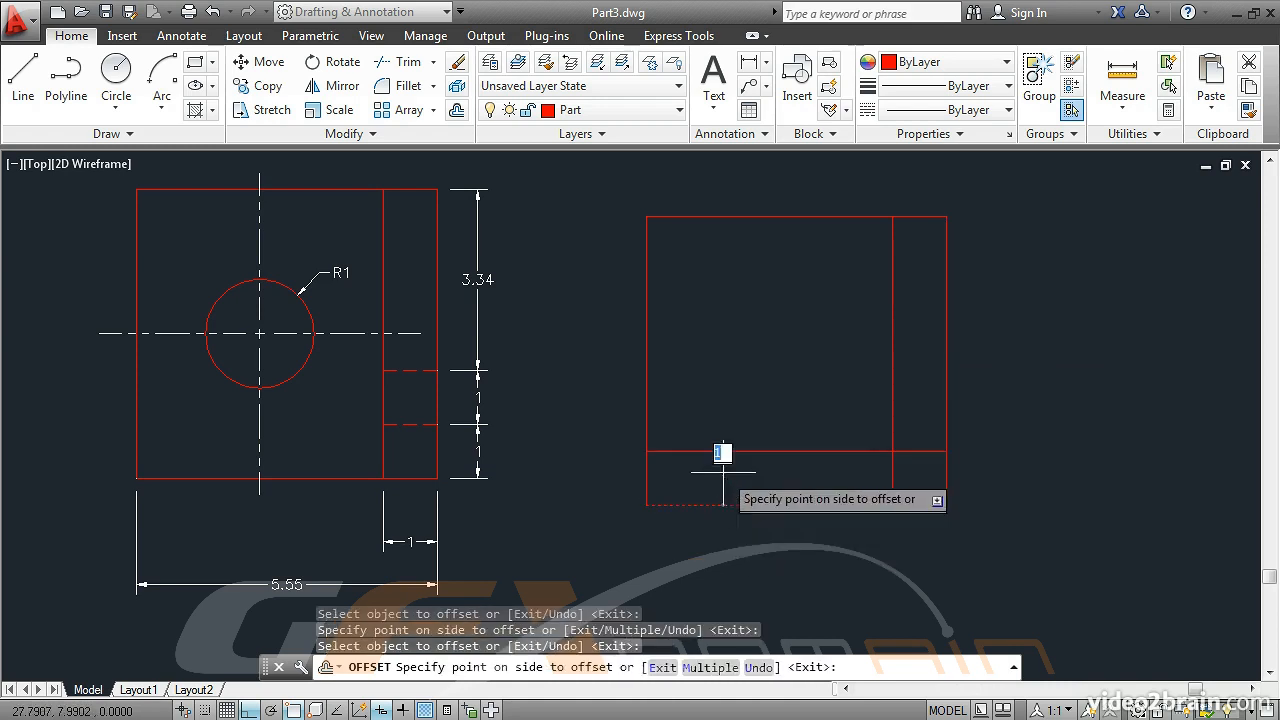
pyautogui.click(764, 385)
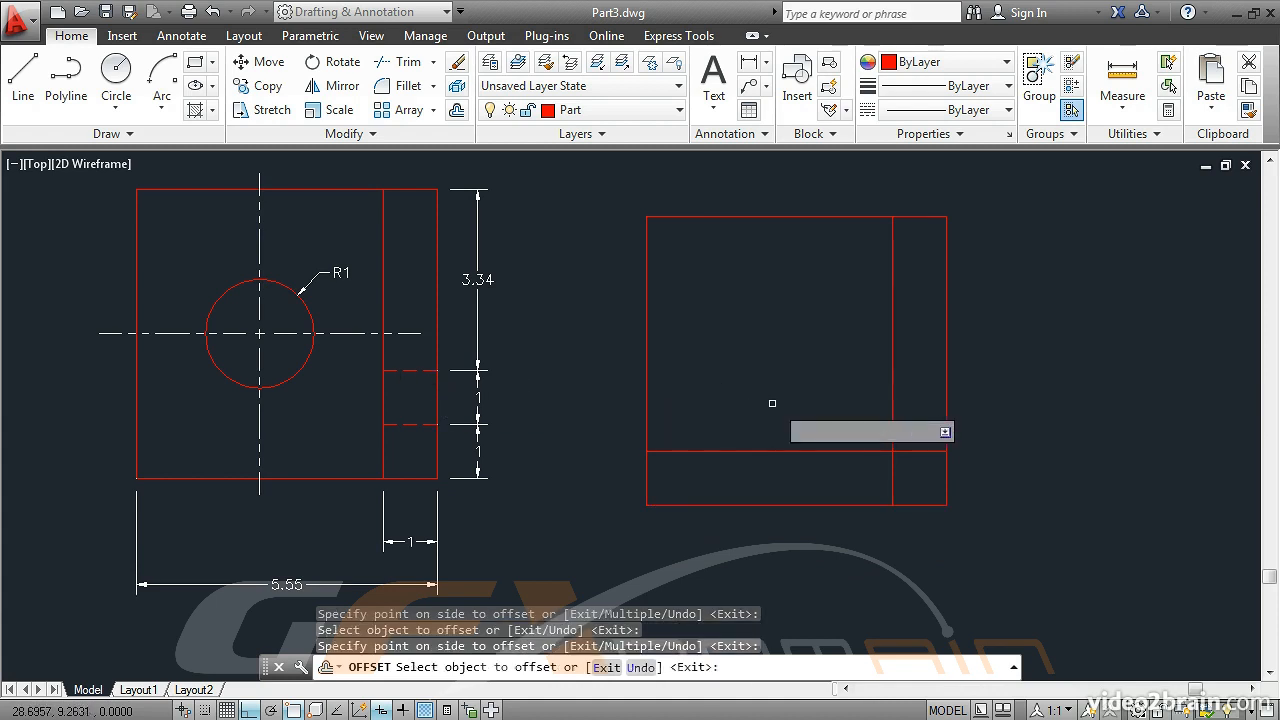
pyautogui.click(809, 451)
pyautogui.click(745, 315)
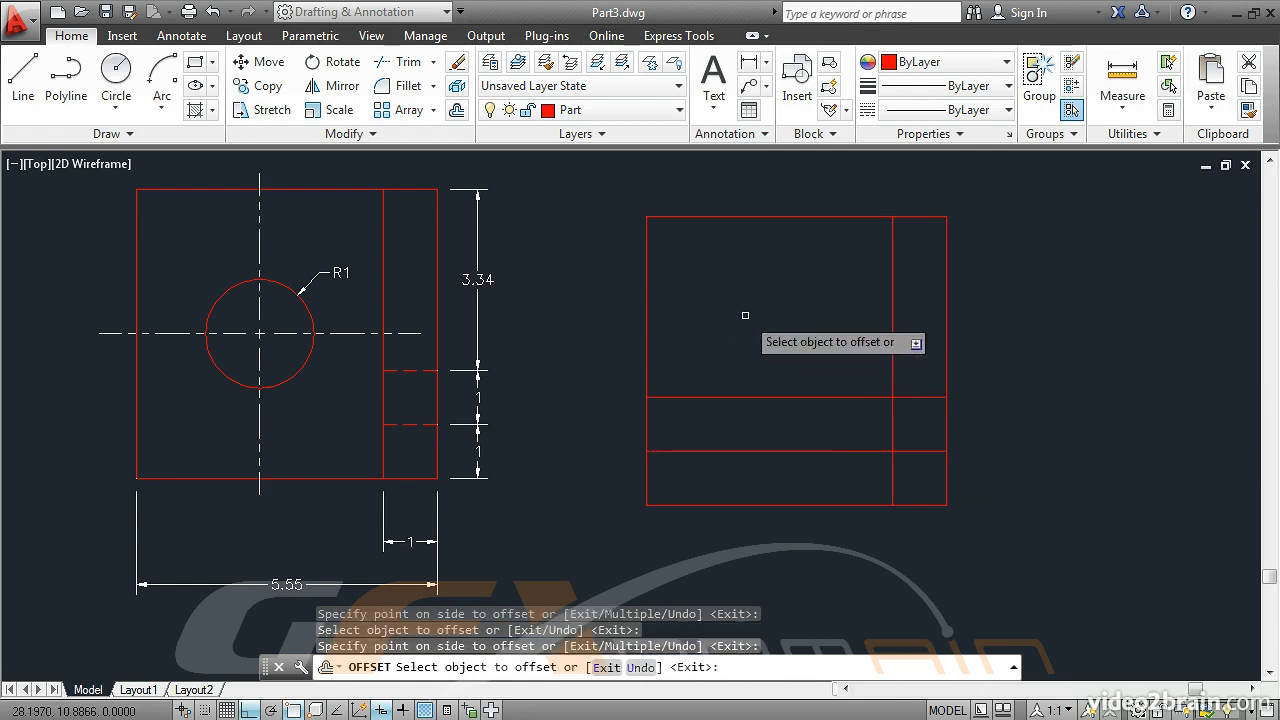
pyautogui.press('Return')
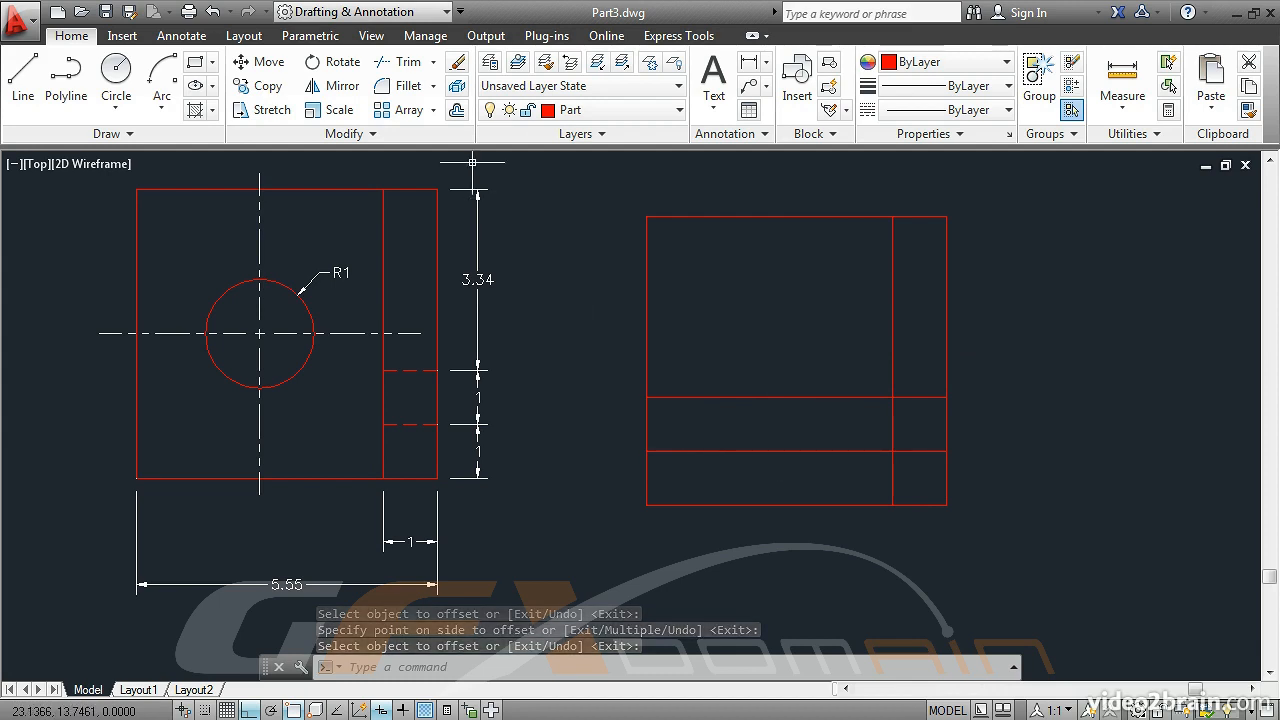
# Trim both inner horizontal lines so they remain only between the inner vertical line and the rectangle's right edge
pyautogui.click(409, 61)
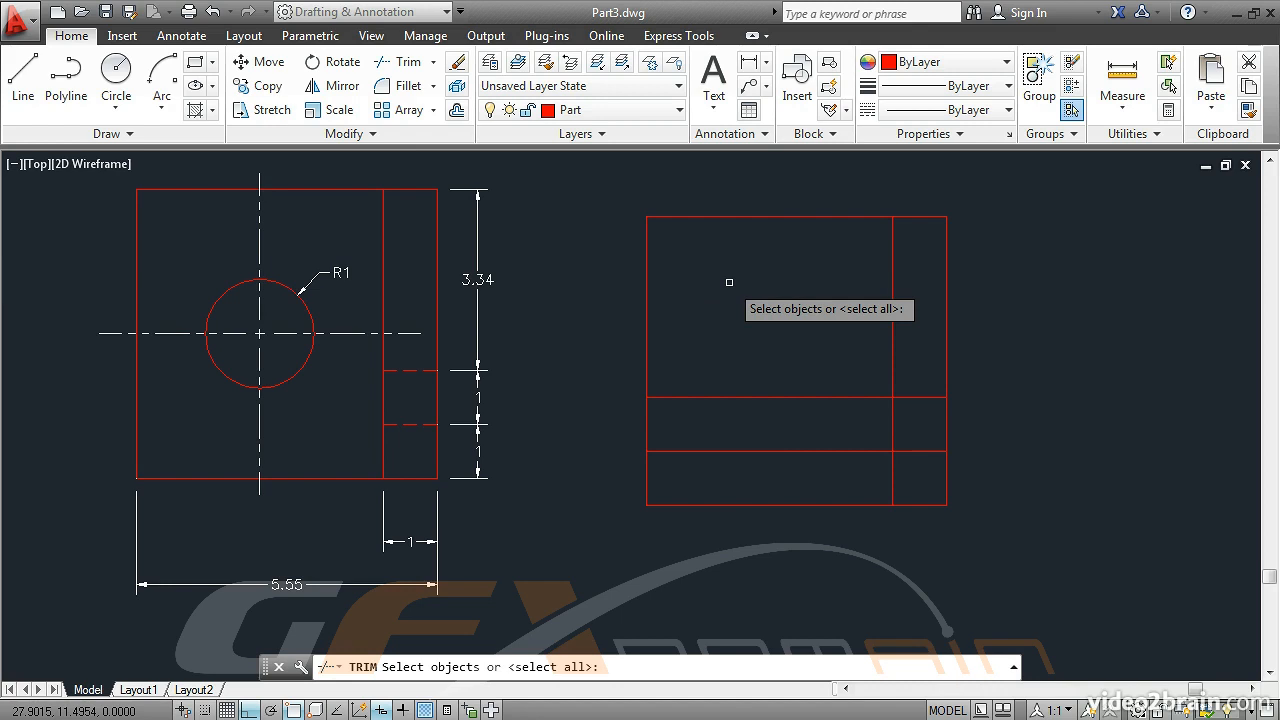
pyautogui.press('Return')
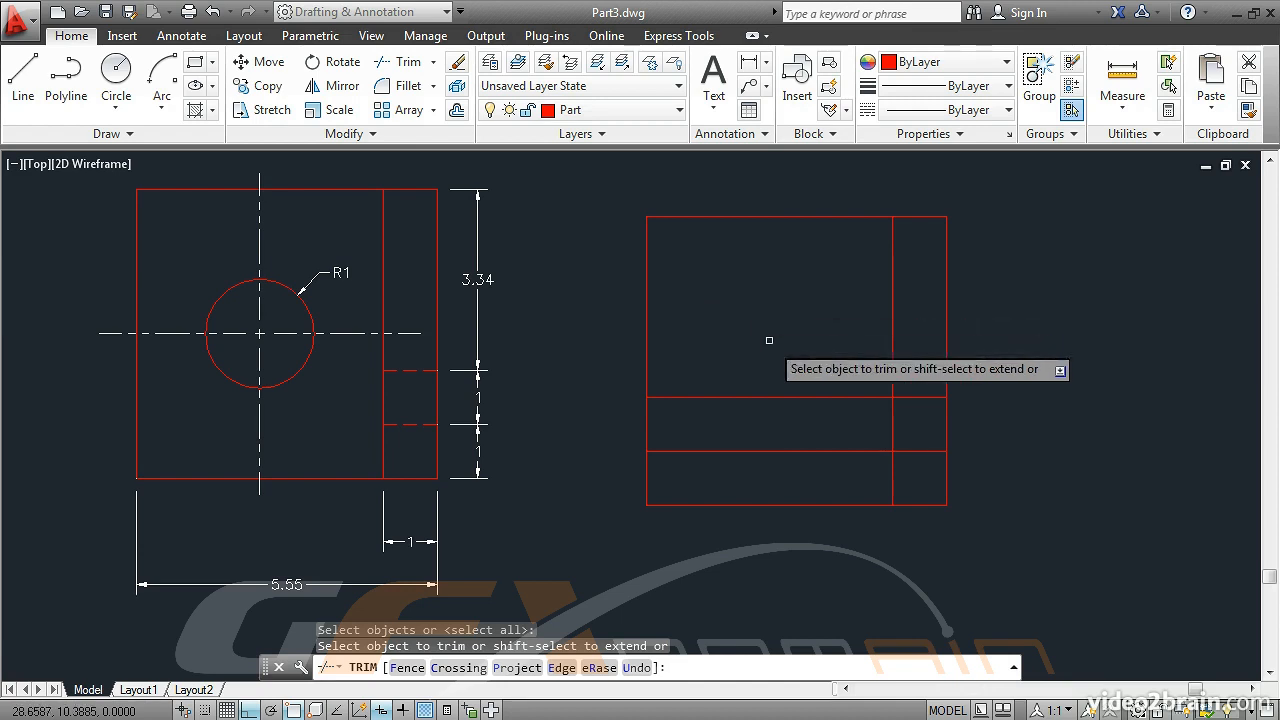
pyautogui.click(777, 397)
pyautogui.click(788, 450)
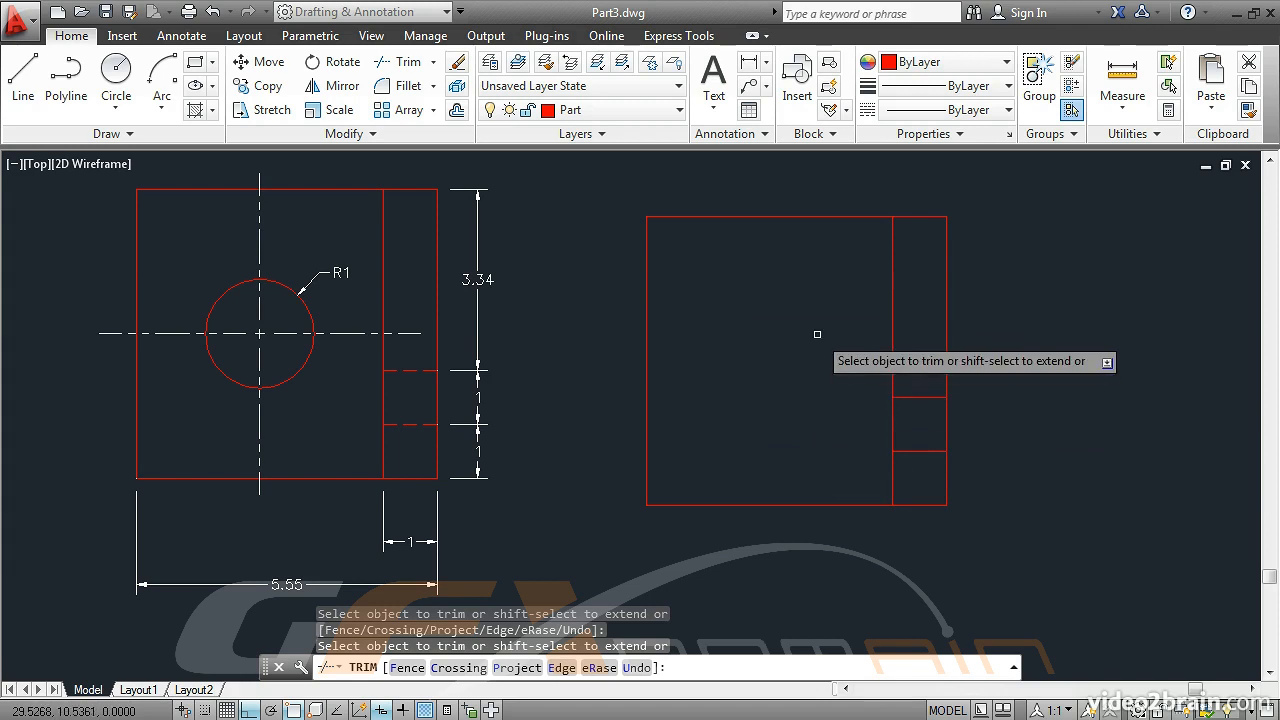
pyautogui.press('Return')
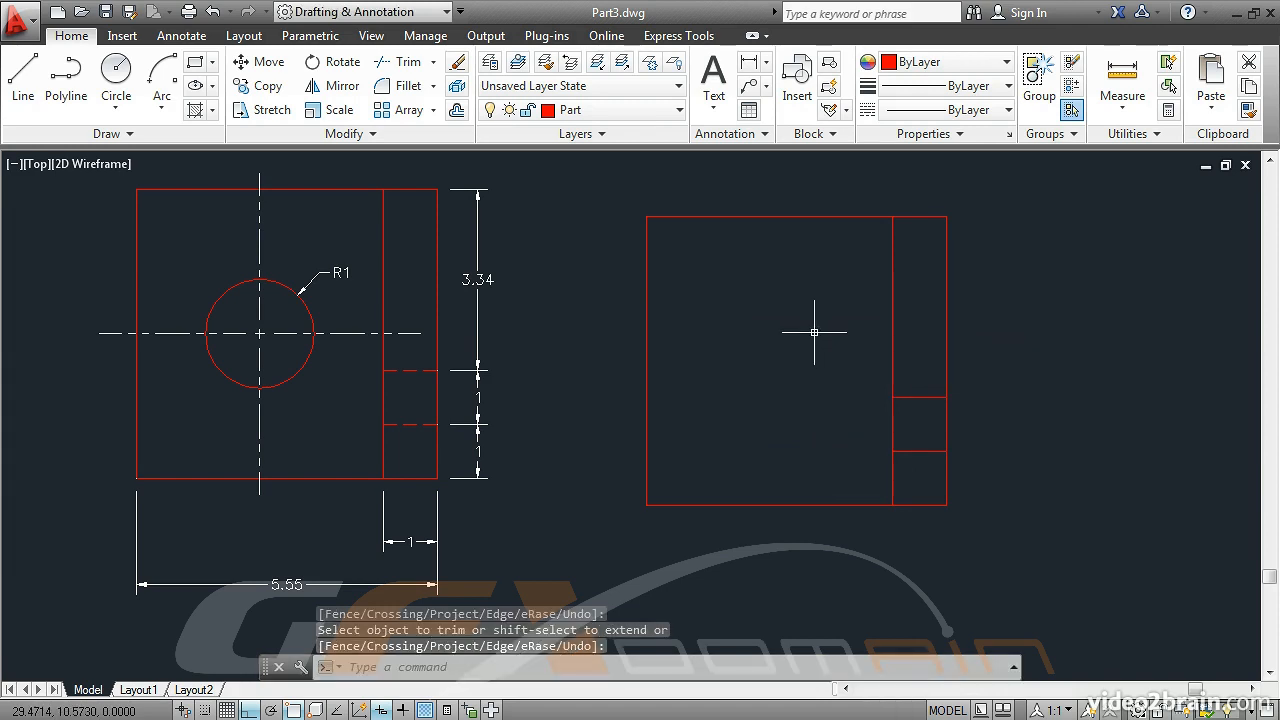
# Change the linetype of the two short horizontal lines in the new view to HIDDEN
pyautogui.click(935, 451)
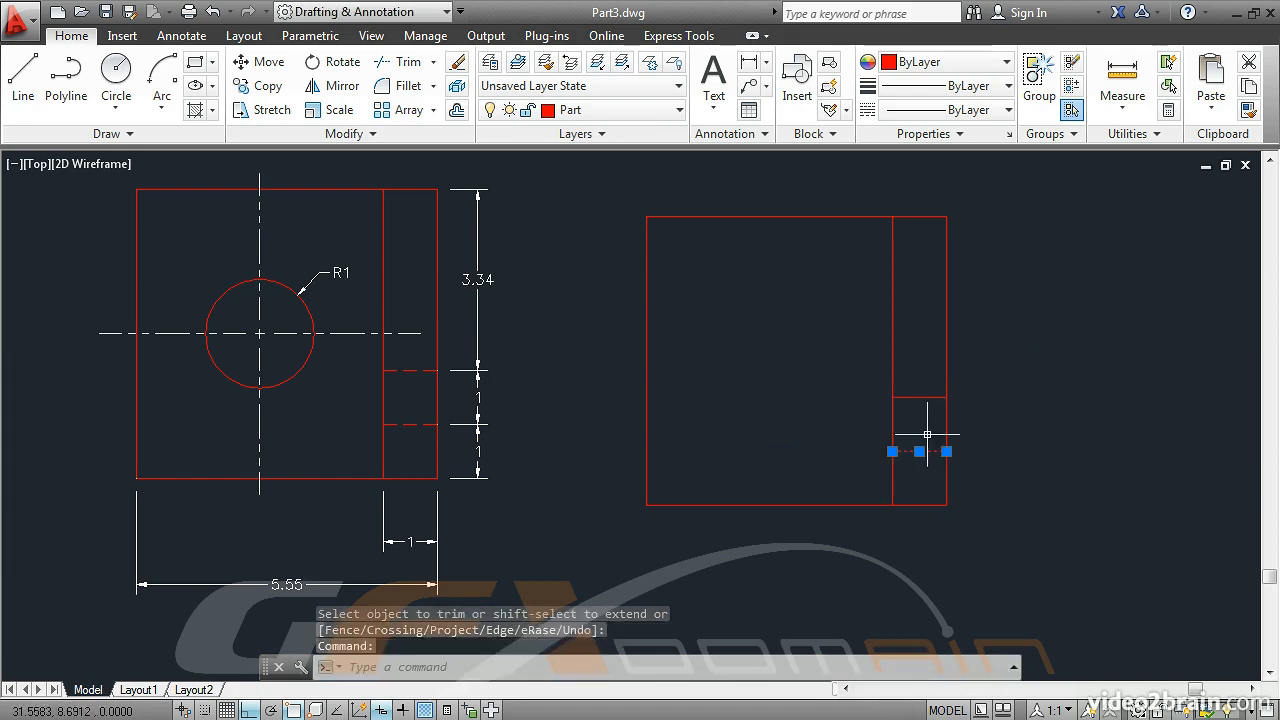
pyautogui.click(923, 397)
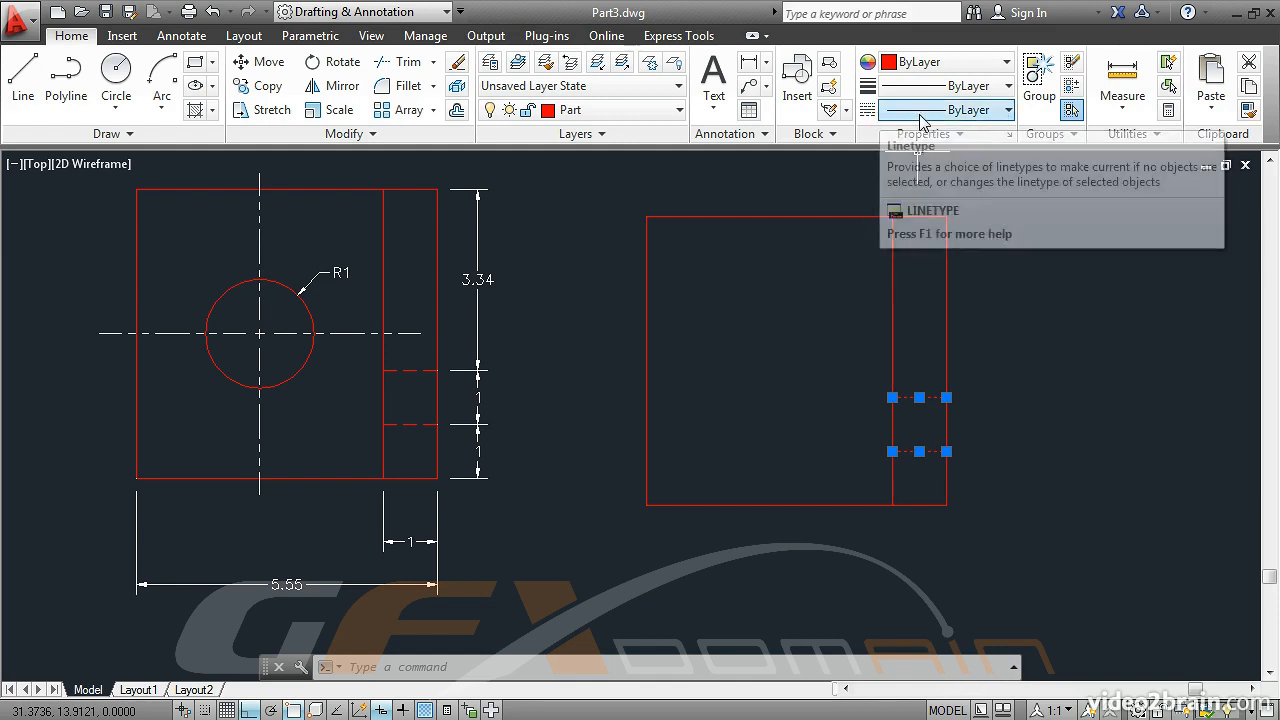
pyautogui.click(958, 110)
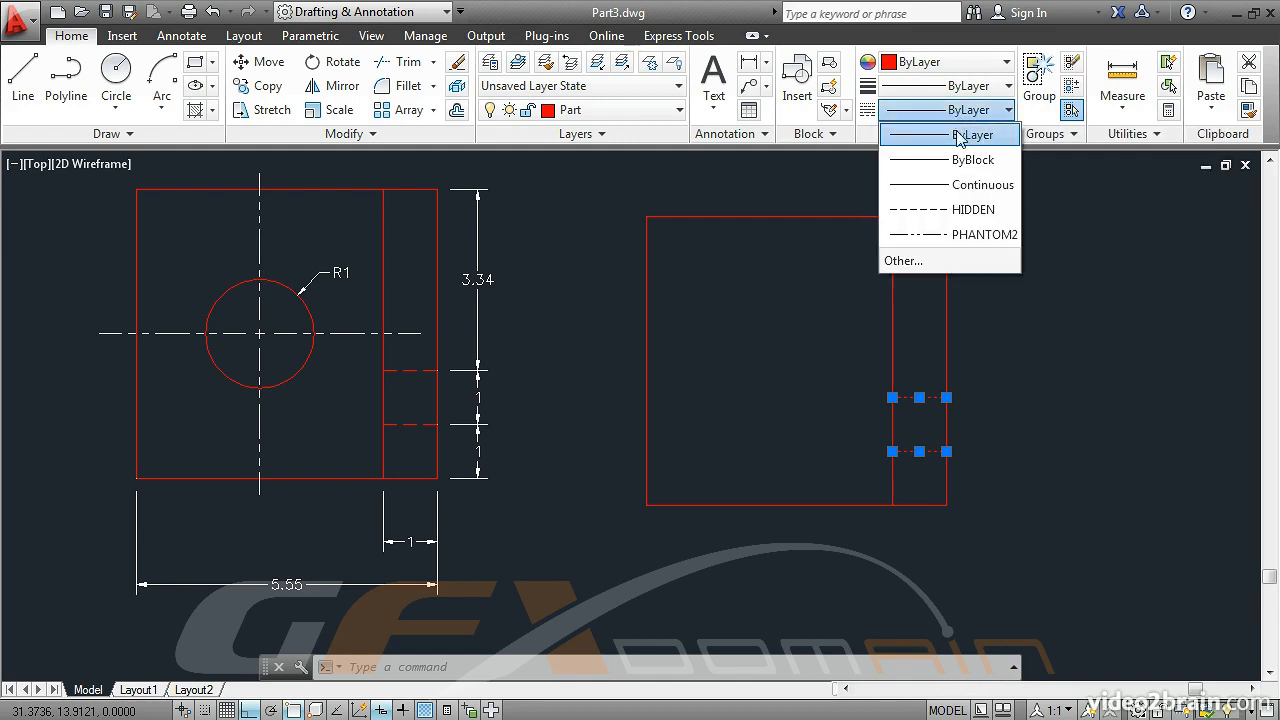
pyautogui.click(960, 209)
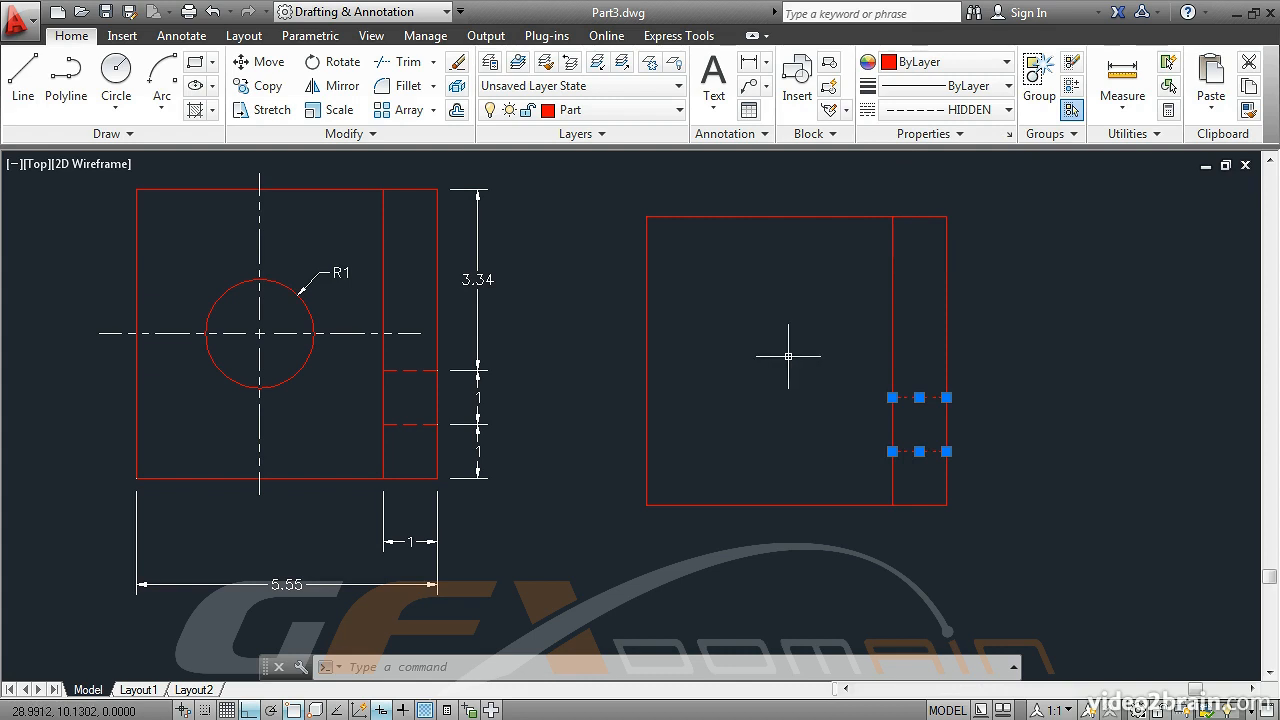
pyautogui.press('Escape')
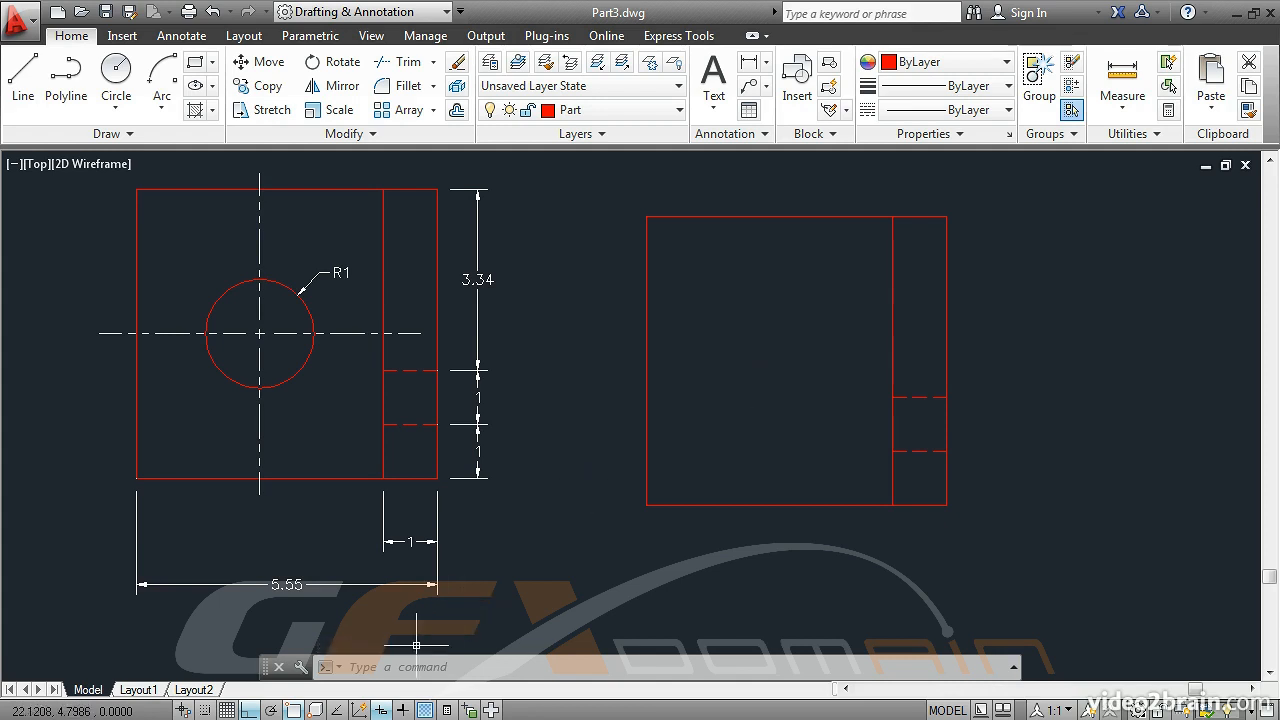
# Enable object snap tracking and add Midpoint to the running object snaps
pyautogui.click(336, 709)
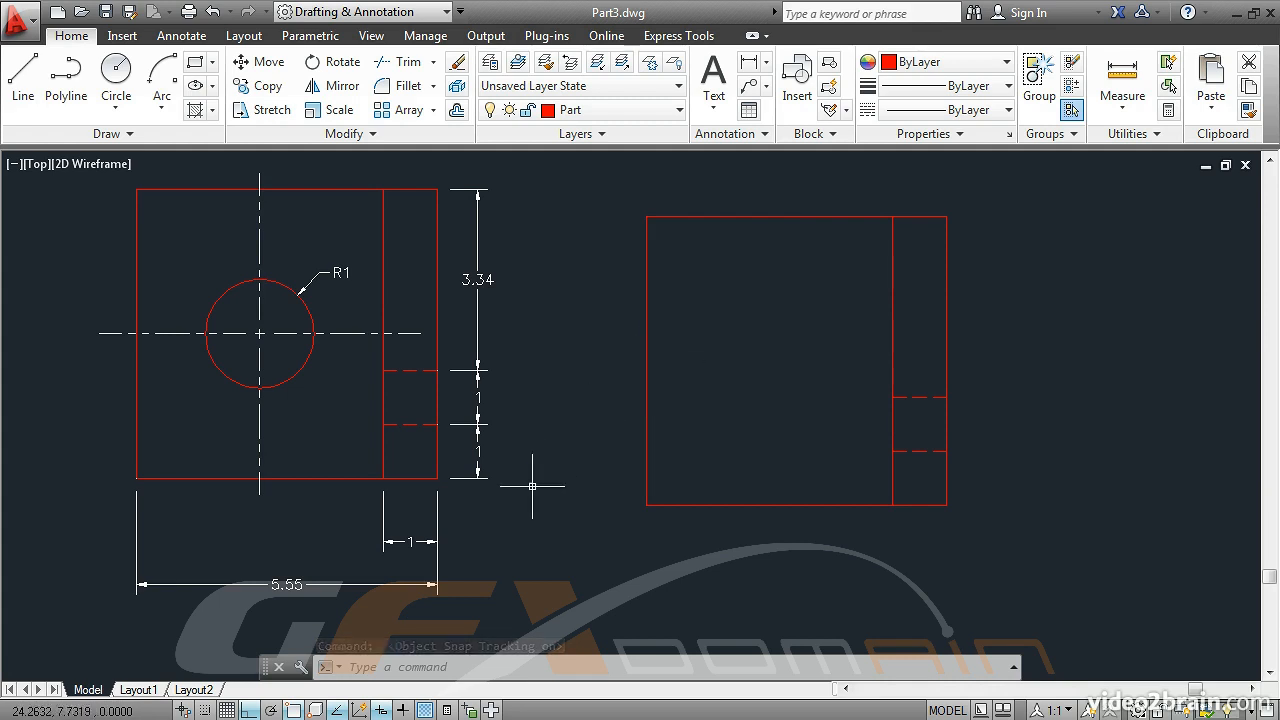
pyautogui.rightClick(292, 710)
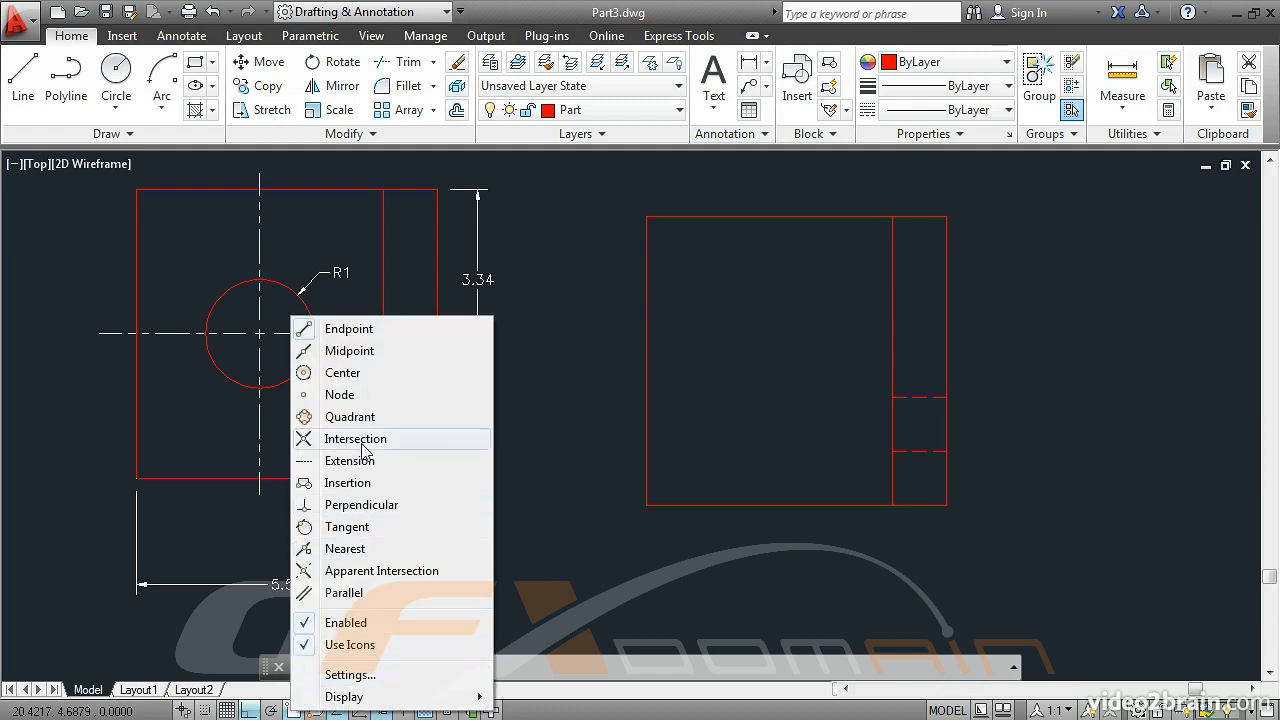
pyautogui.click(340, 351)
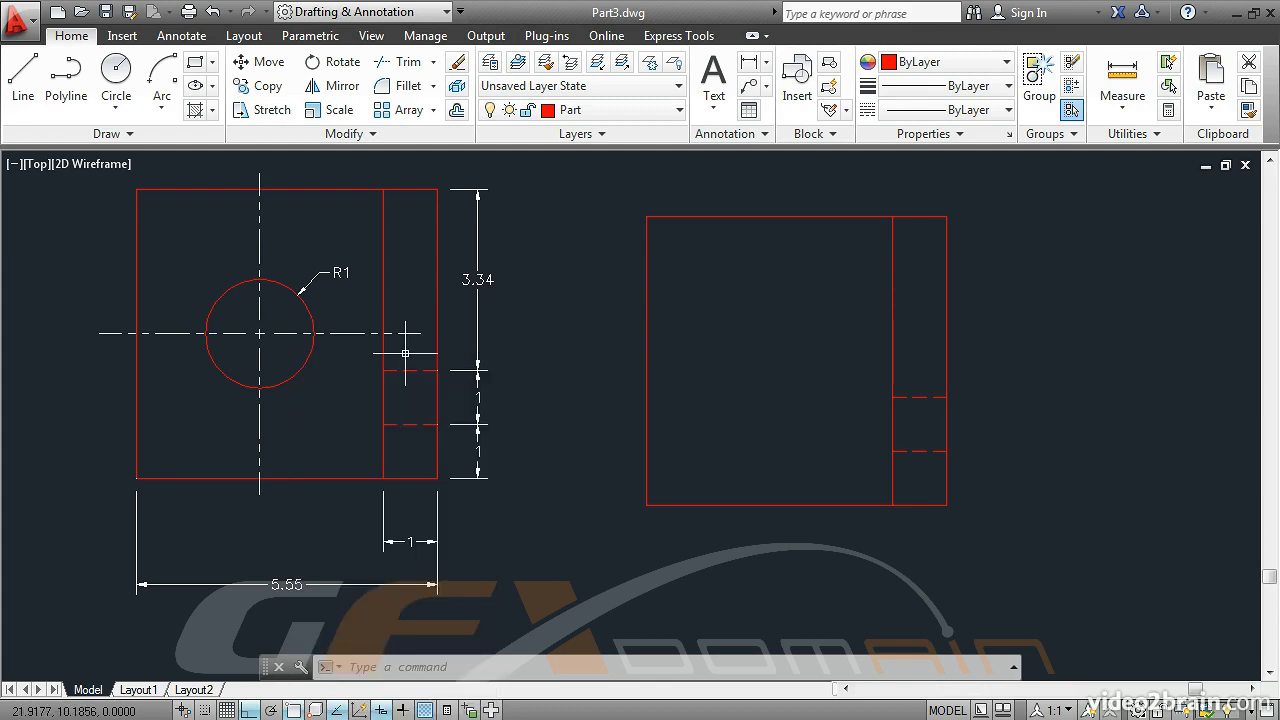
# Draw a circle of radius 1 centred where the midpoints of the new rectangle's left edge and full bottom edge align
pyautogui.click(116, 108)
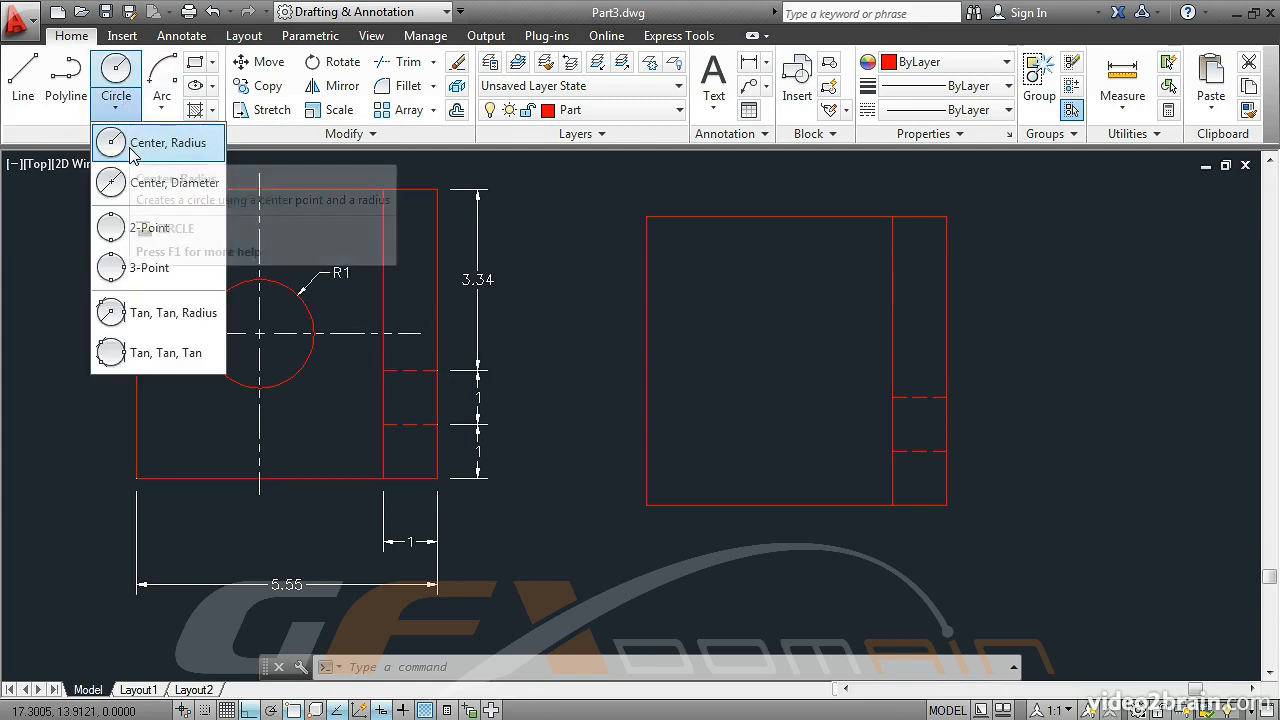
pyautogui.click(133, 145)
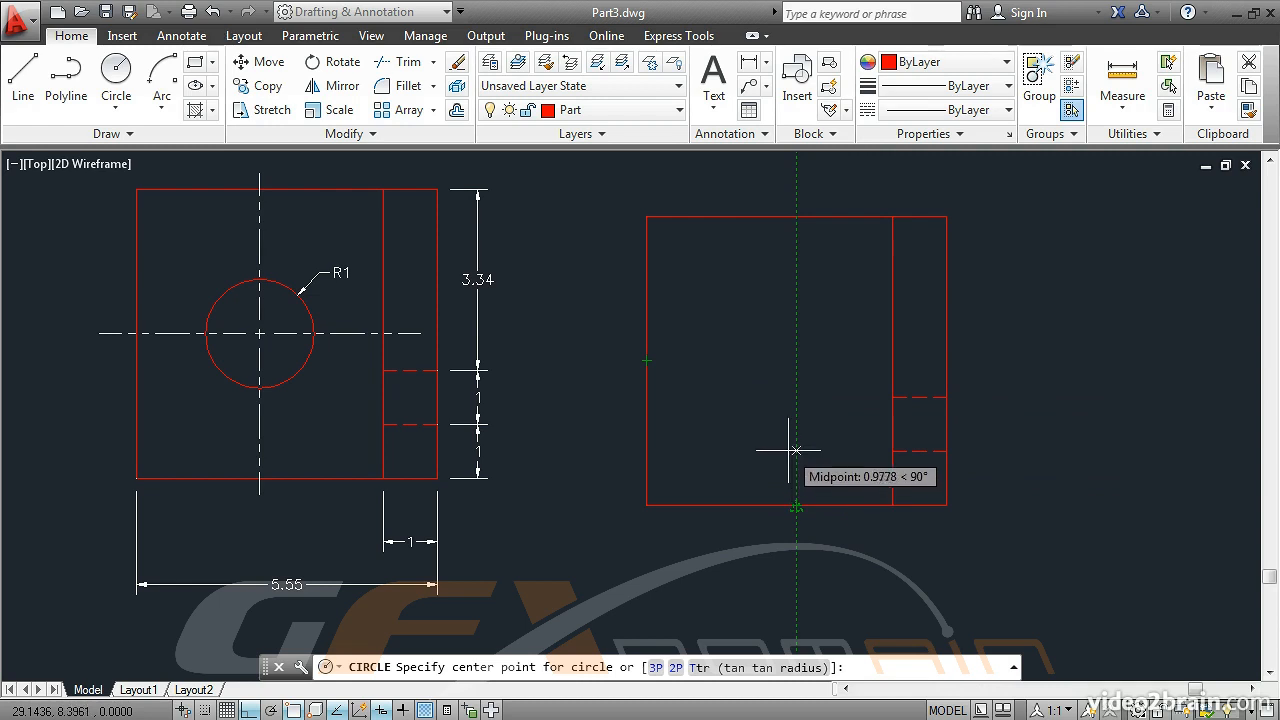
pyautogui.click(795, 358)
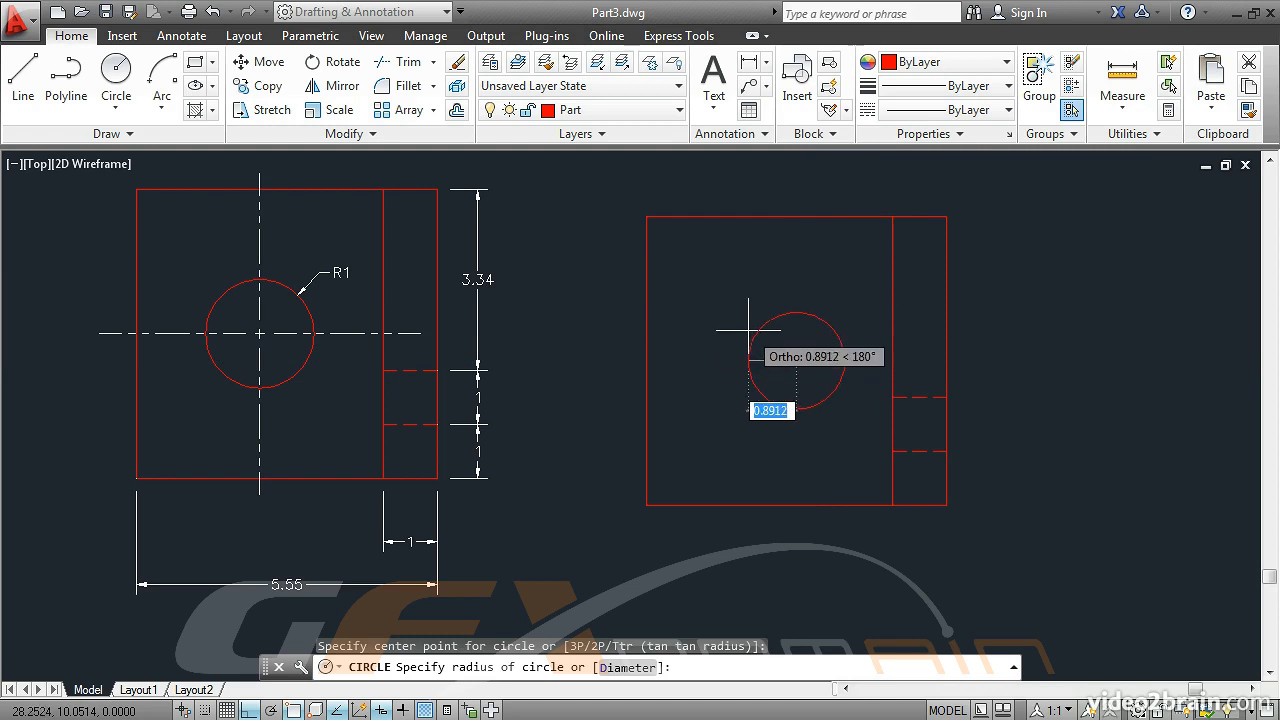
pyautogui.write('1')
pyautogui.press('Return')
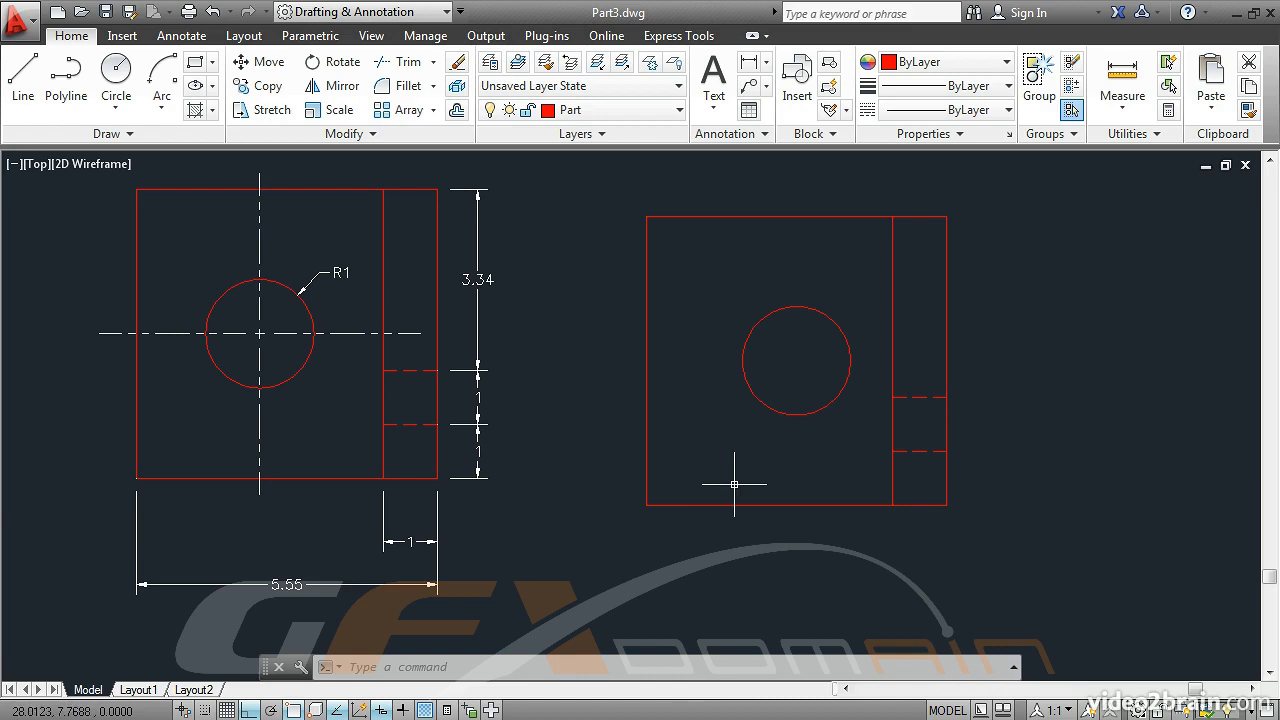
# Shorten the new rectangle's bottom edge by stretching its right endpoint back to the lower end of the inner vertical line
pyautogui.click(778, 505)
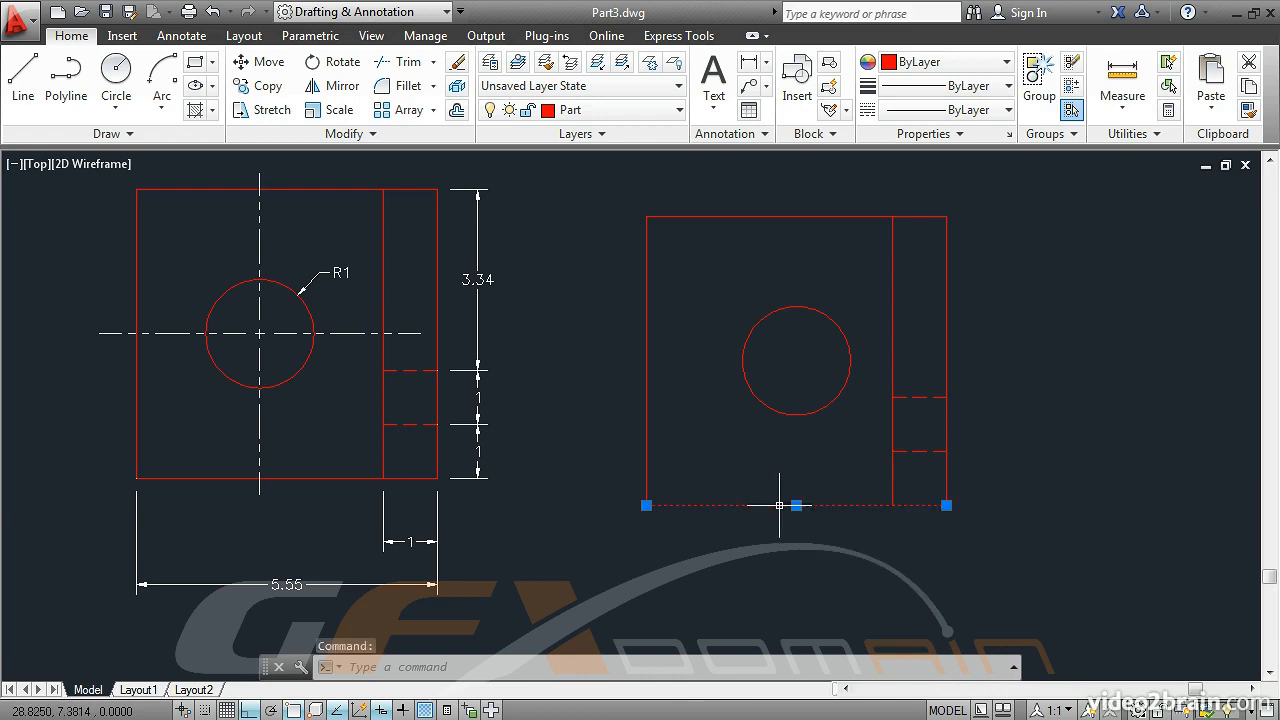
pyautogui.click(946, 505)
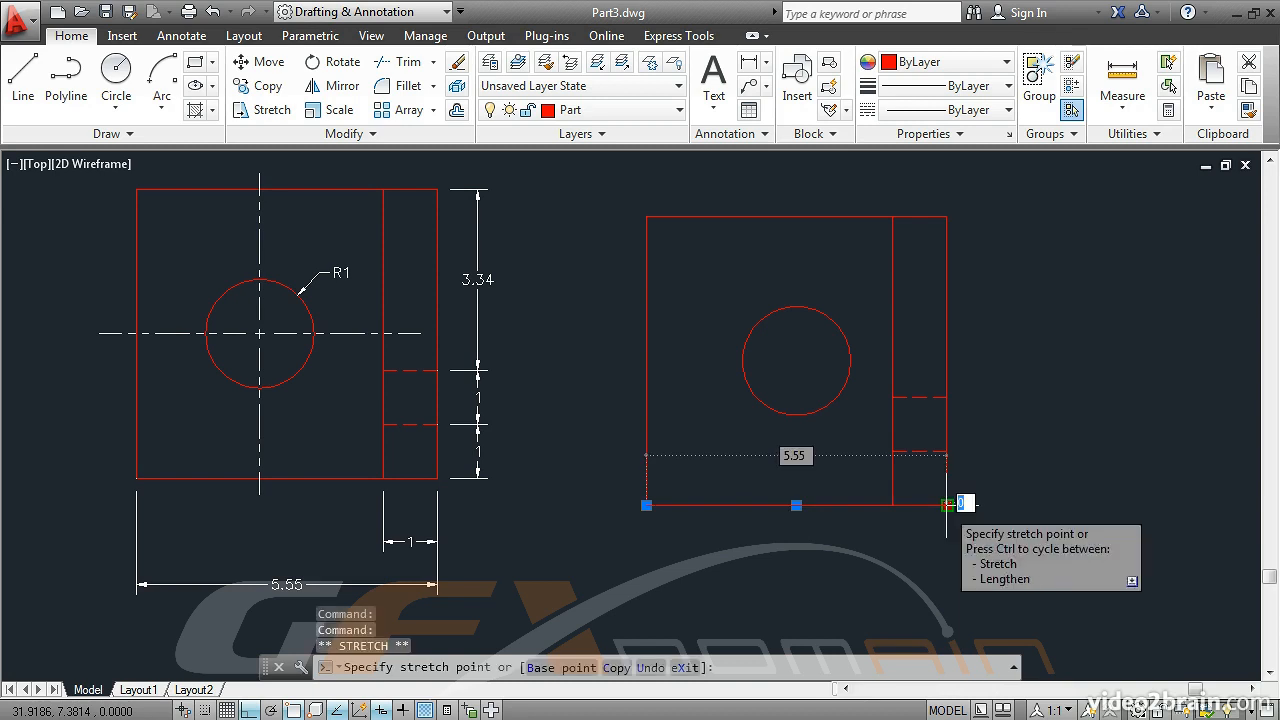
pyautogui.click(892, 505)
pyautogui.press('Escape')
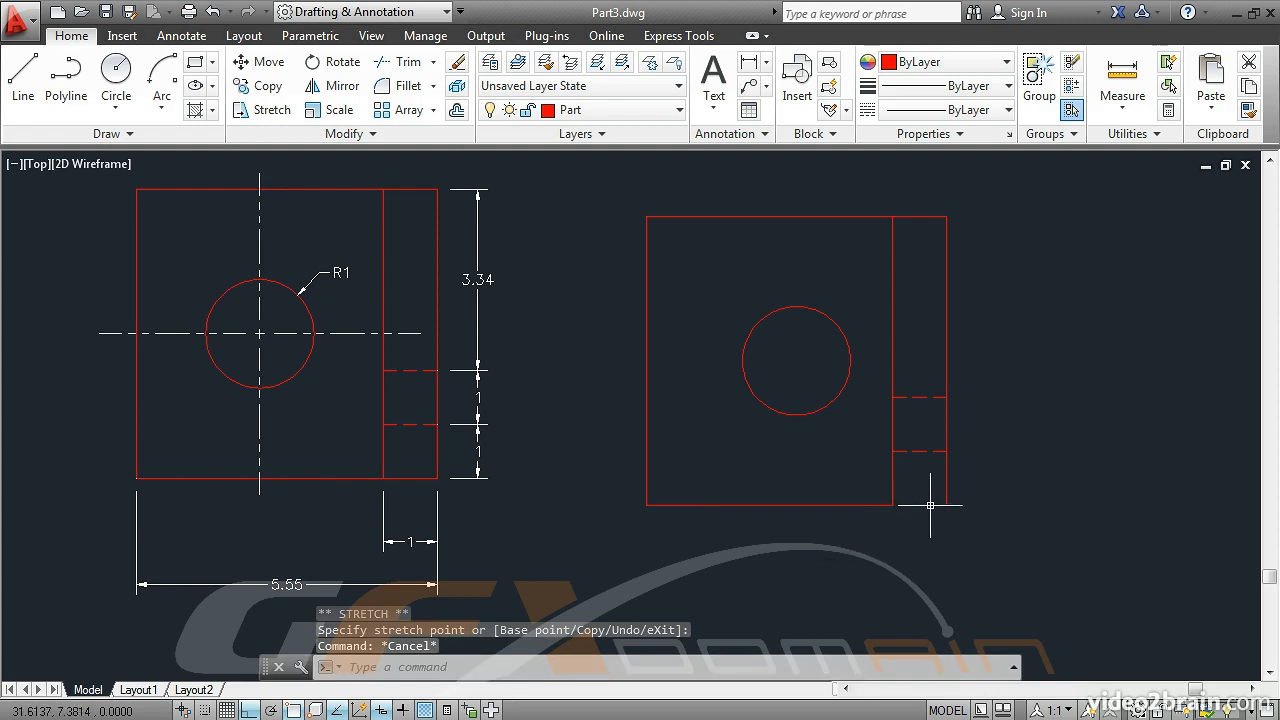
# Draw a line from the inner vertical line's lower end to the rectangle's lower-right corner to close the outline
pyautogui.click(24, 85)
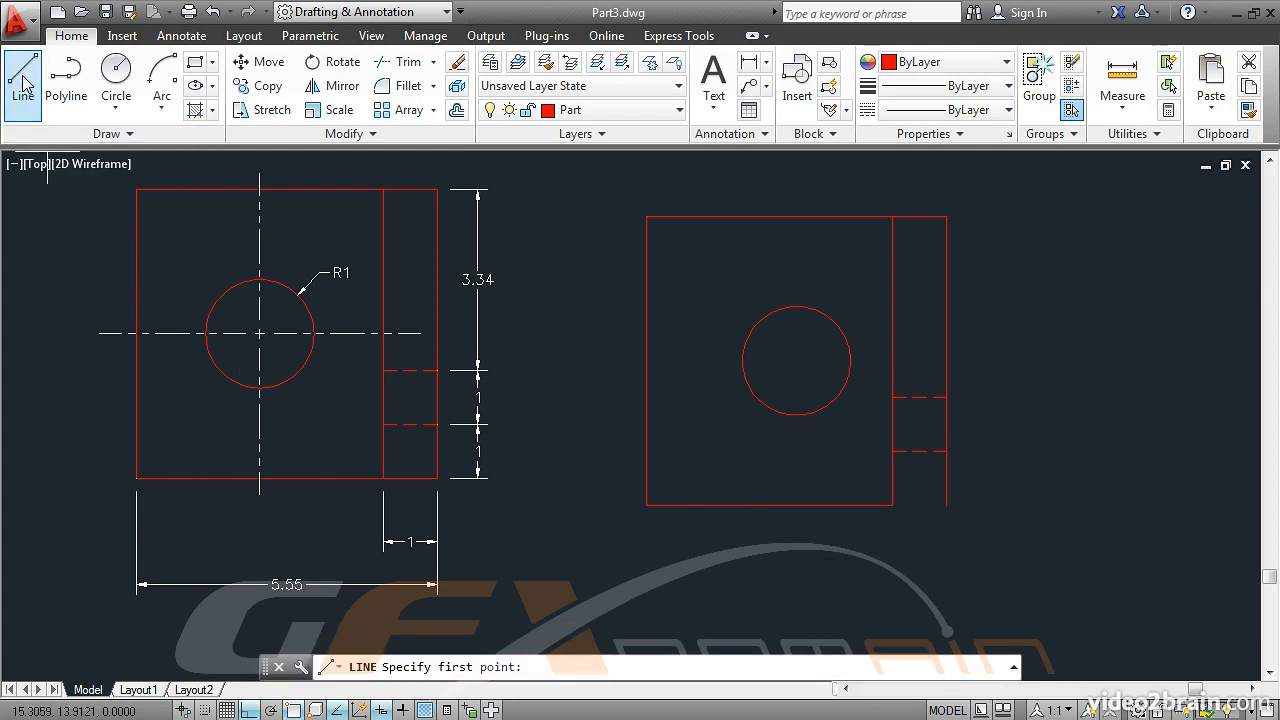
pyautogui.click(892, 505)
pyautogui.click(947, 505)
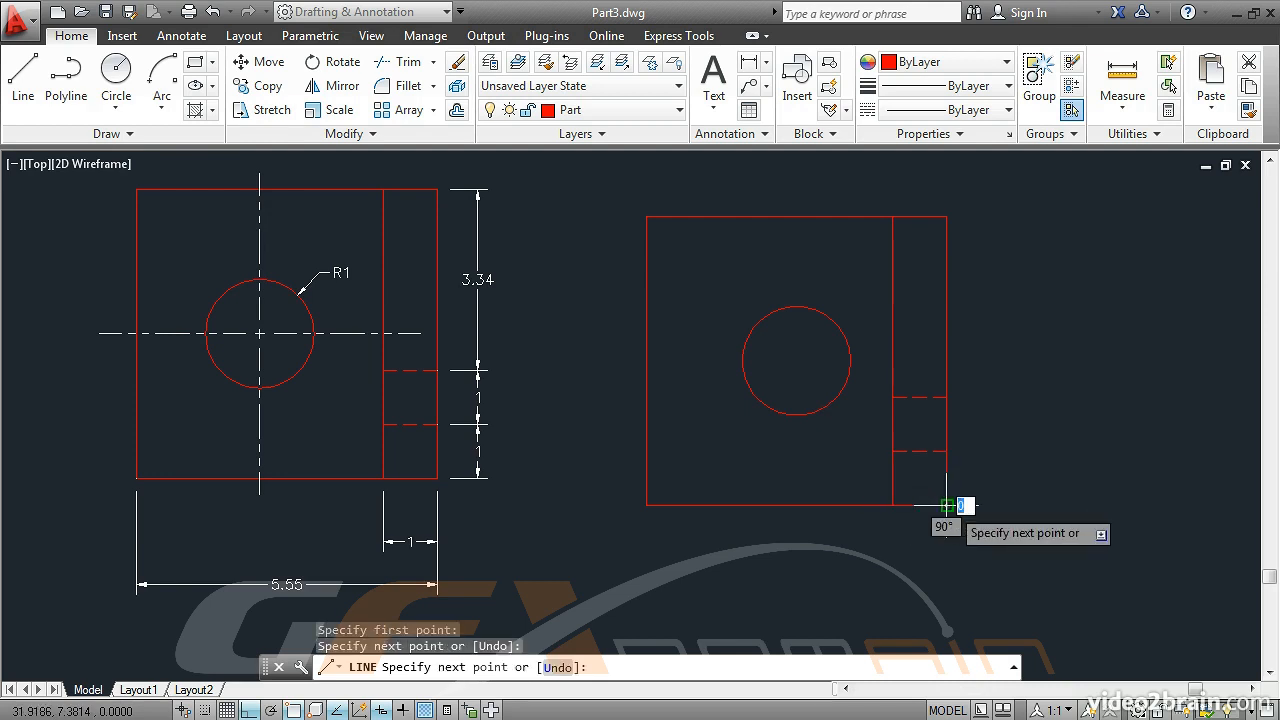
pyautogui.press('Return')
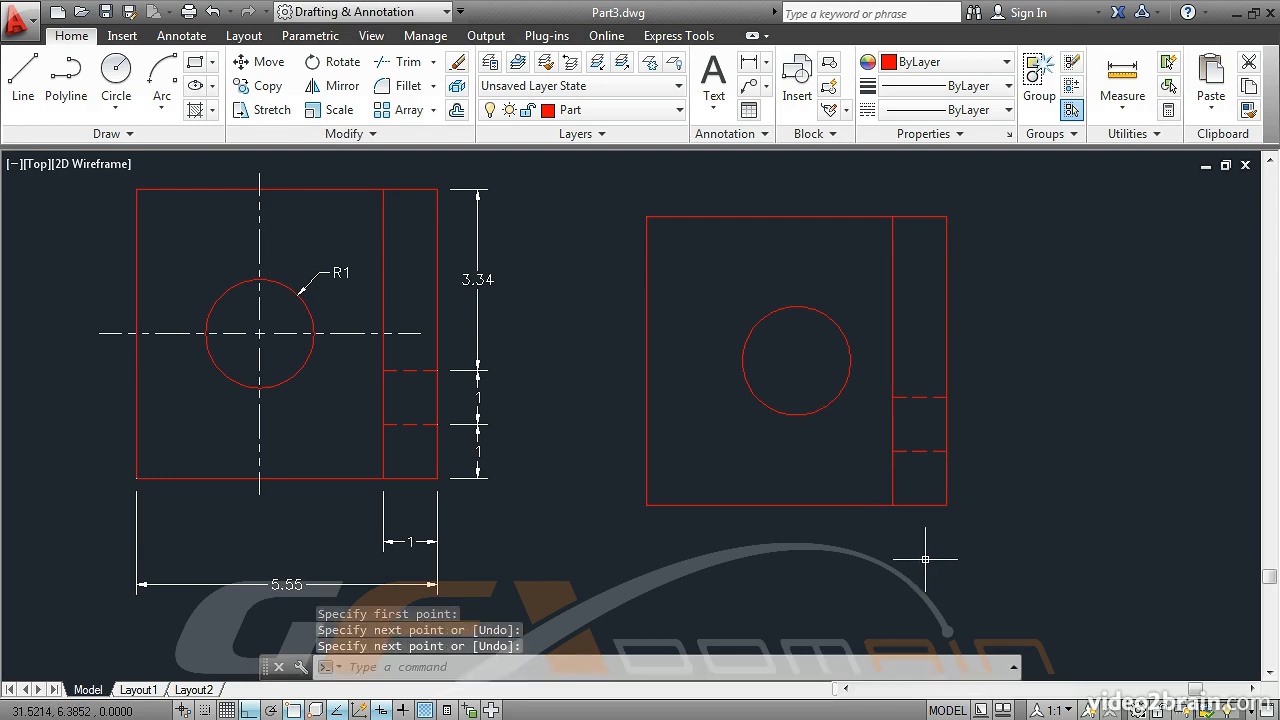
# Draw a circle of radius 1 centred where the midpoints of the left edge and the shortened bottom edge align
pyautogui.click(117, 78)
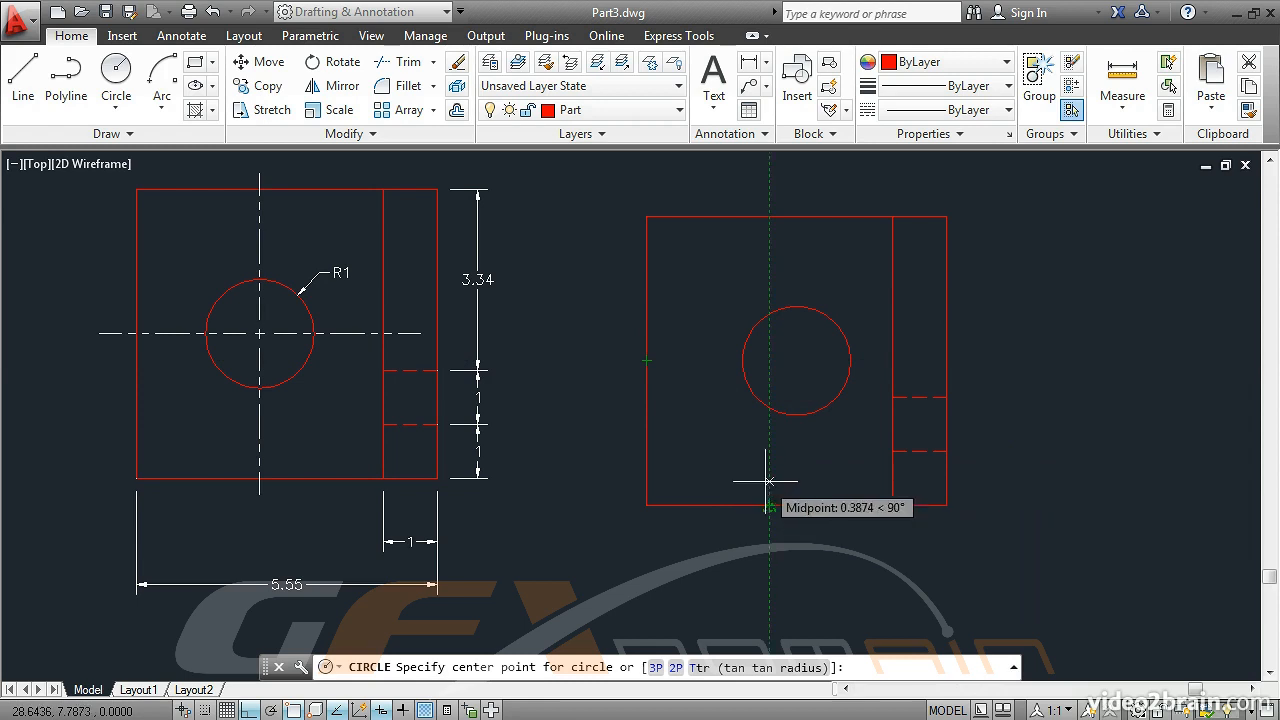
pyautogui.click(769, 360)
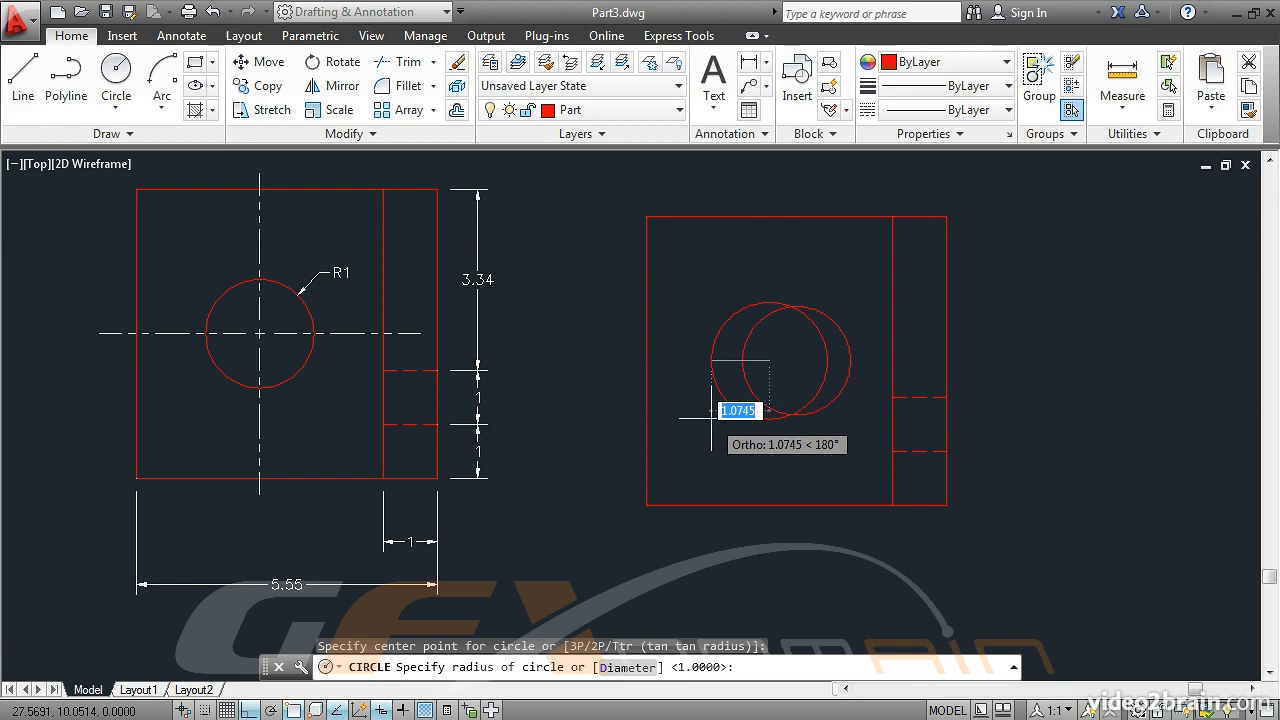
pyautogui.press('Return')
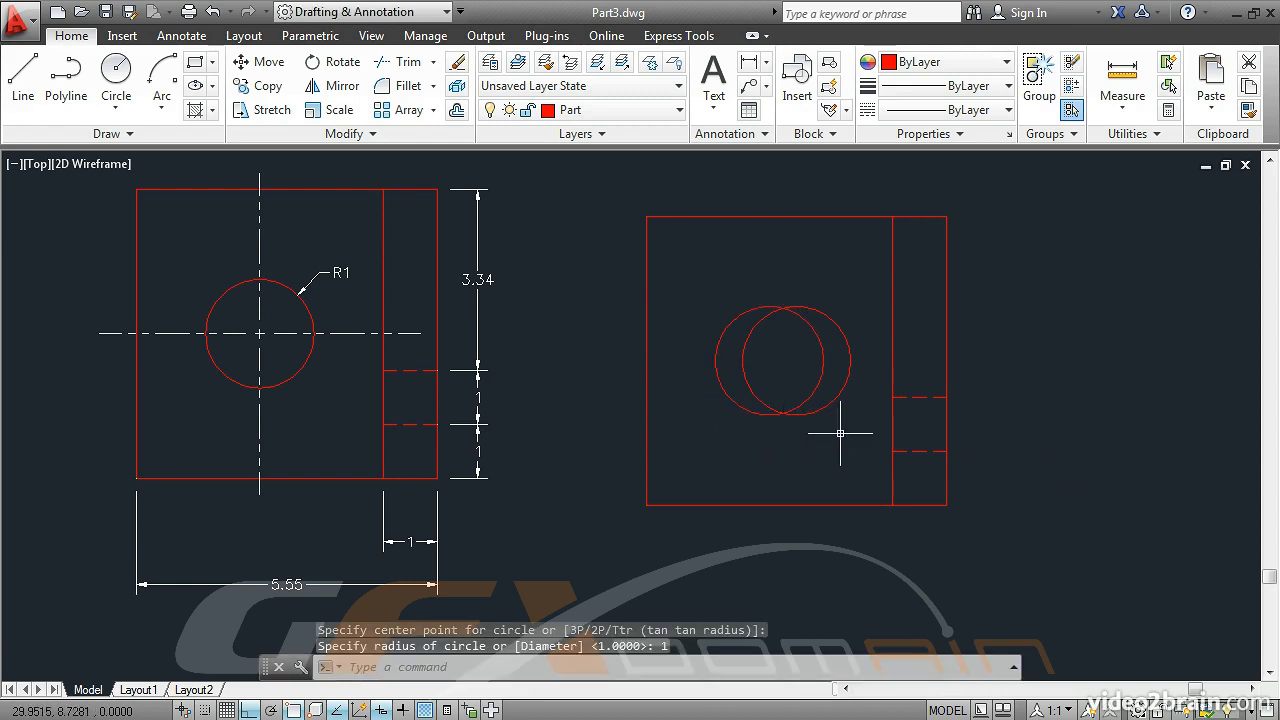
# Erase the first, off-centre circle on the right of the two overlapping circles in the new view
pyautogui.click(457, 61)
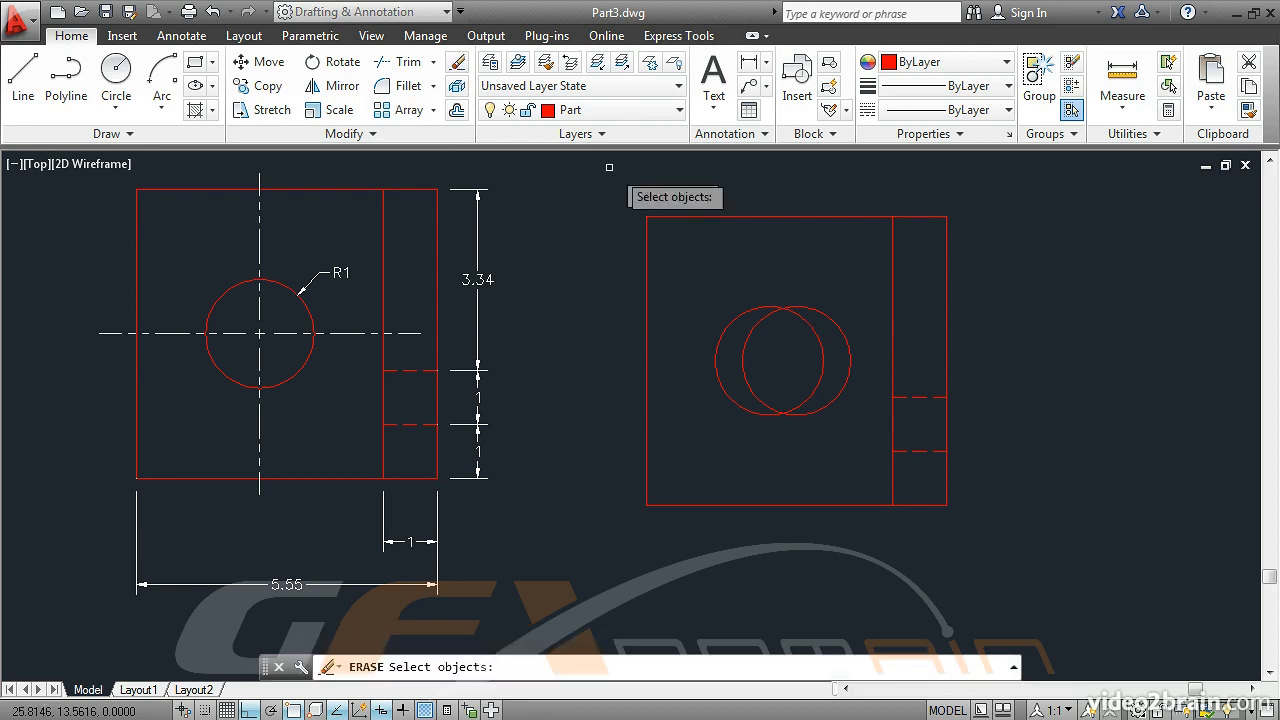
pyautogui.click(830, 320)
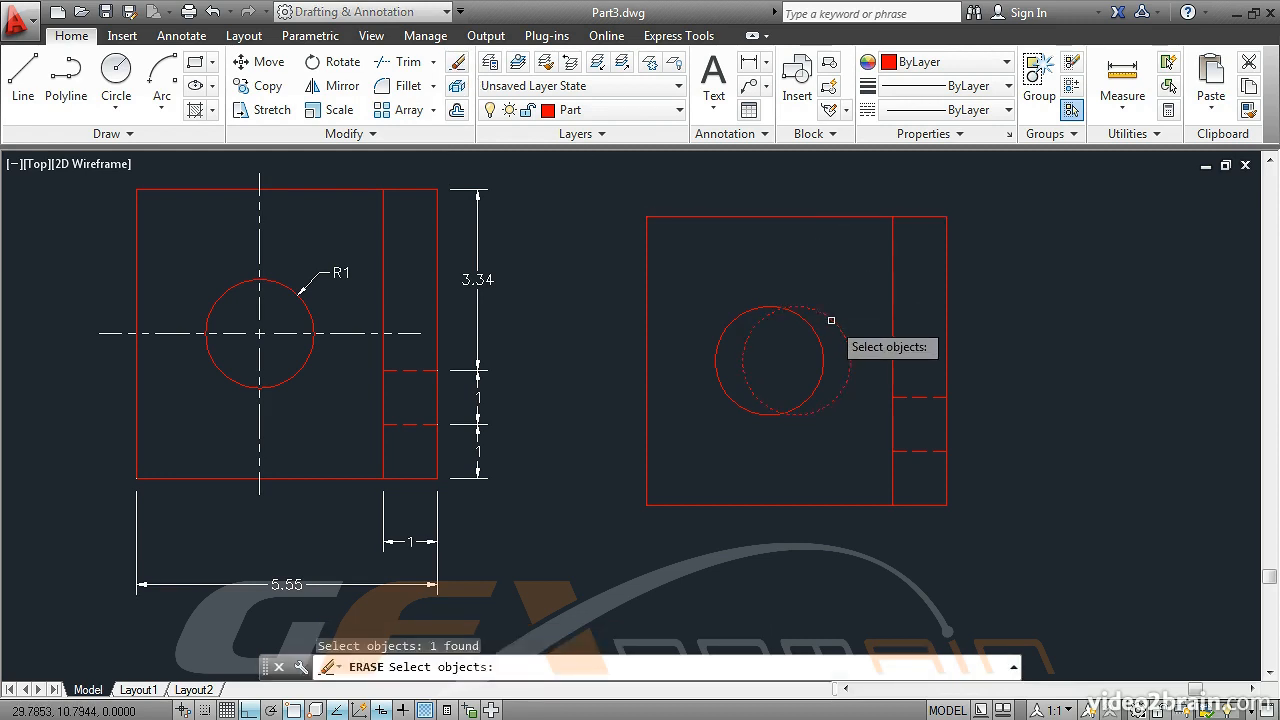
pyautogui.press('Return')
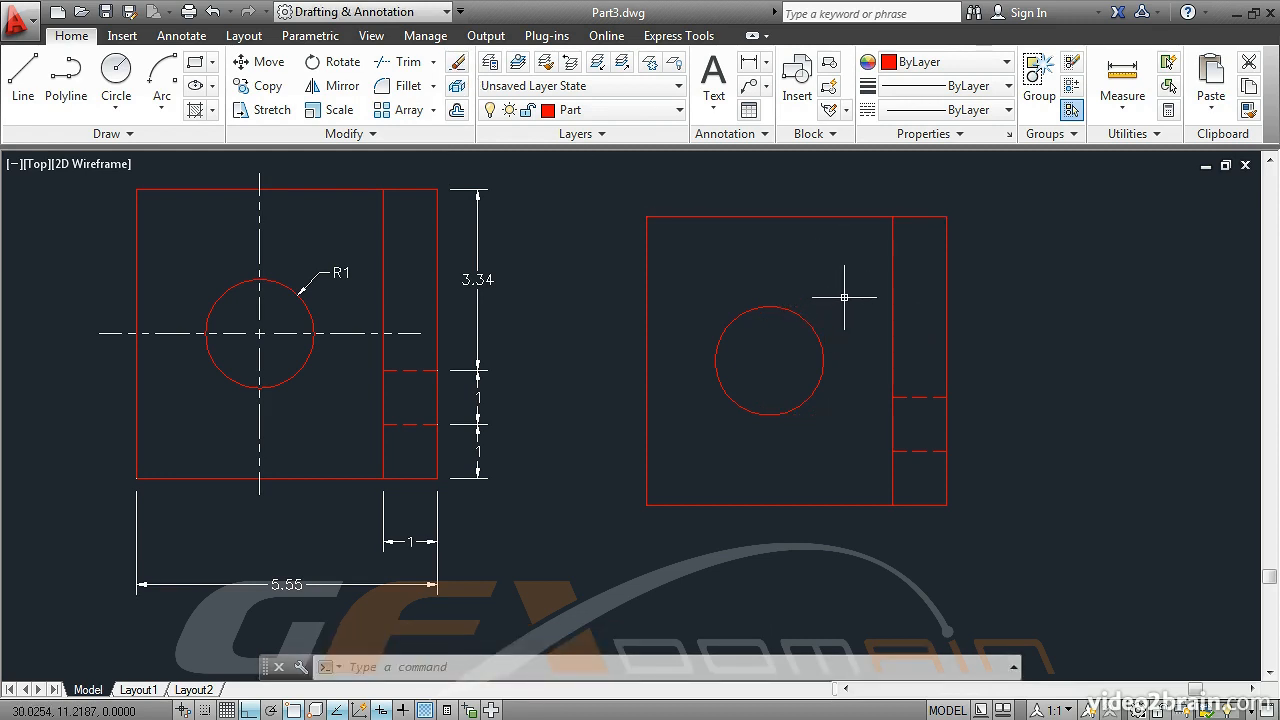